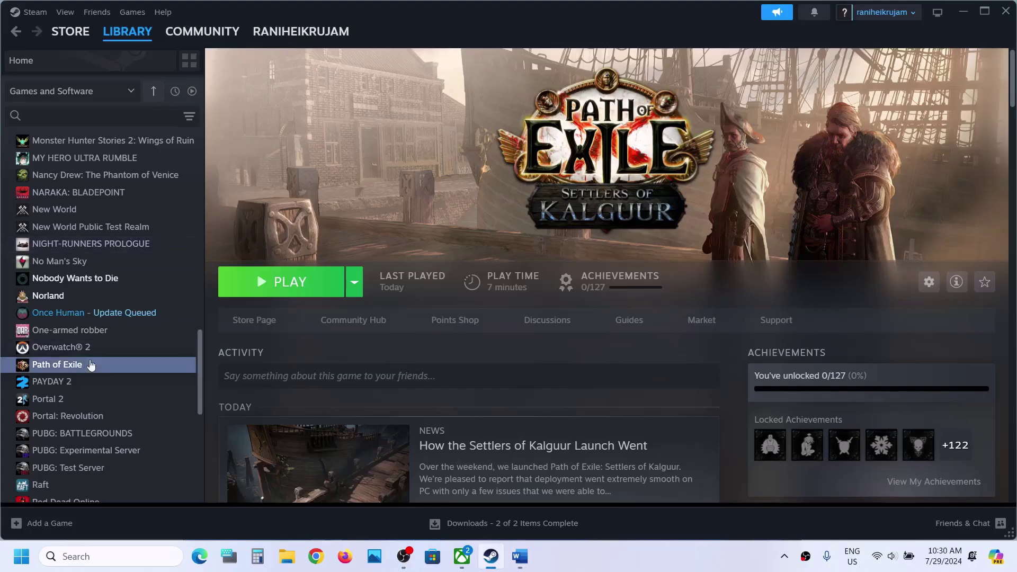
Step: Set Path of Exile's launch options to -vulkan in the game's properties
right_click(80, 366)
click(117, 470)
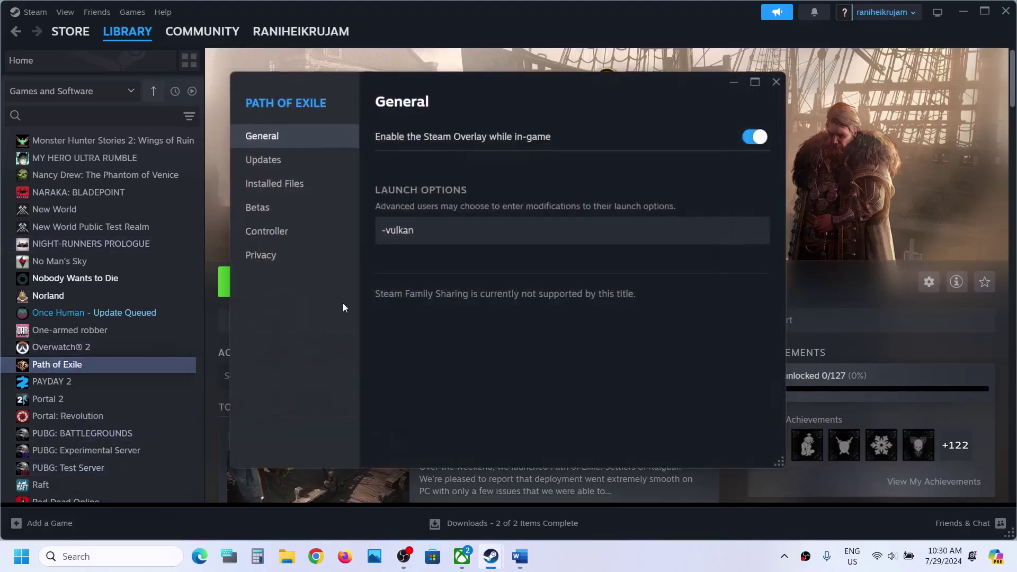
click(440, 230)
key(ctrl+a)
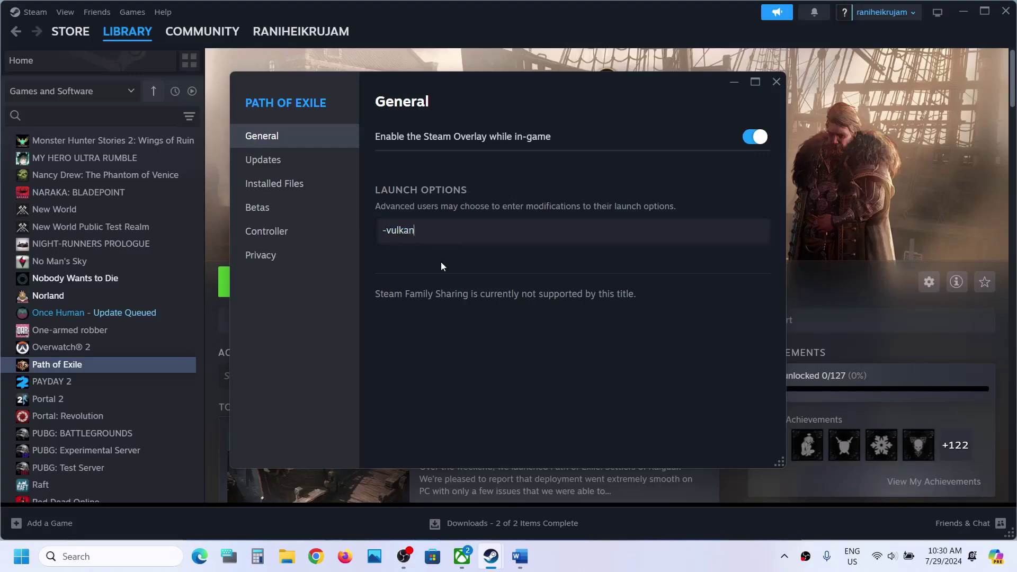
click(777, 86)
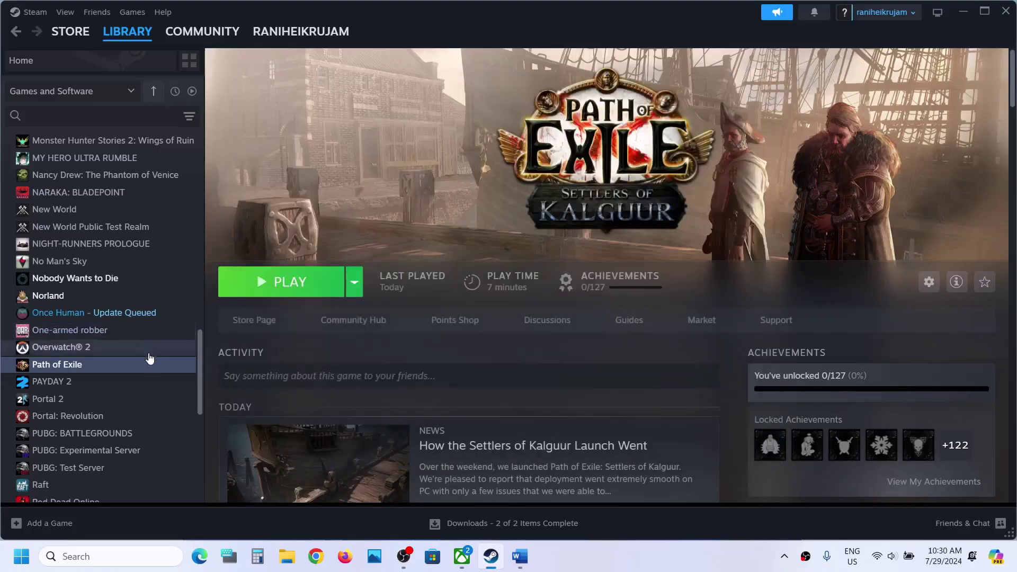
Step: Replace Path of Exile's launch options with -dx11 and close the game's properties
right_click(109, 363)
click(146, 465)
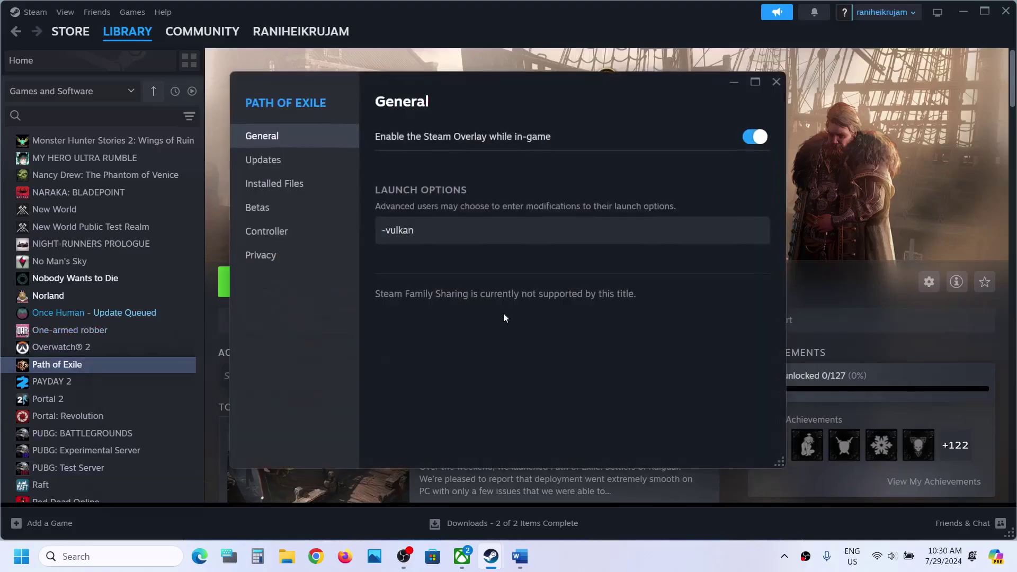
triple_click(445, 231)
text(-dx11)
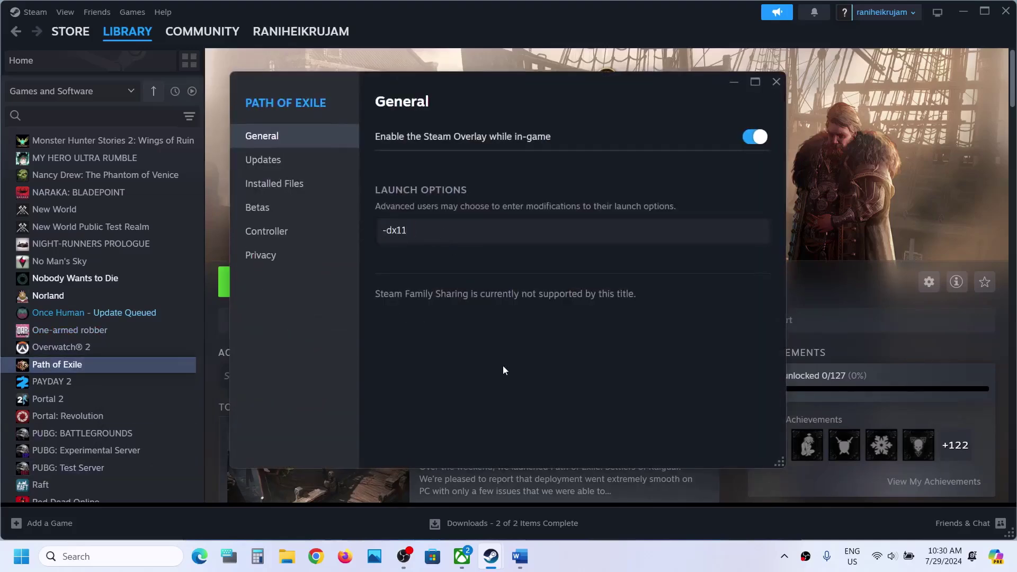
click(503, 366)
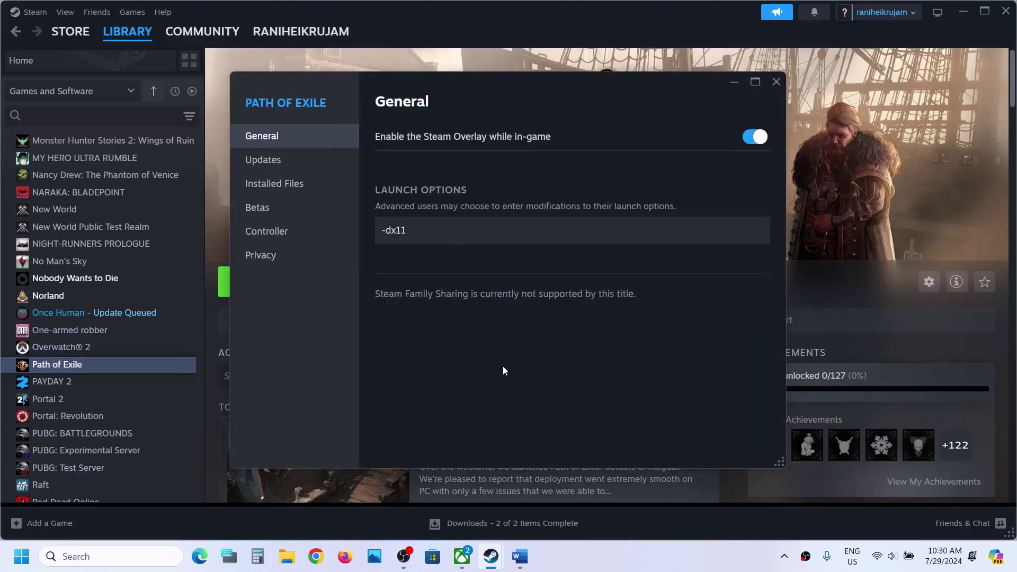
click(777, 82)
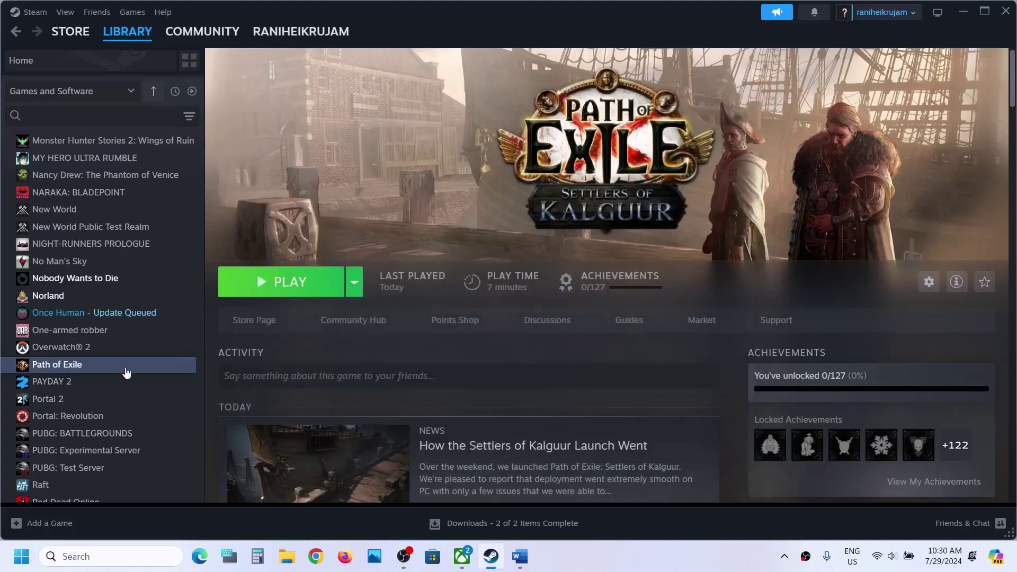
Step: Replace Path of Exile's launch options with -dx12 and close the game's properties
right_click(113, 369)
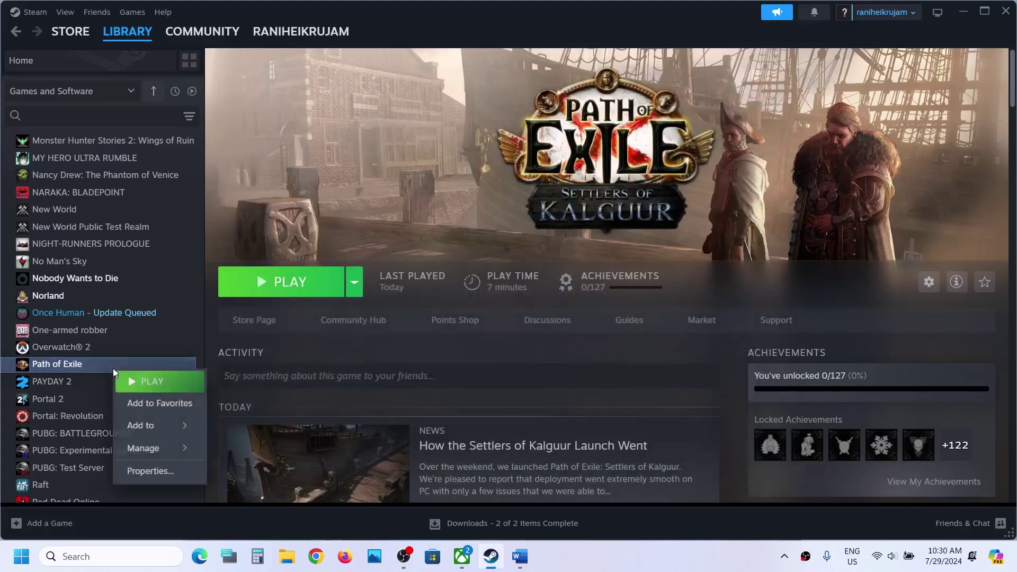
click(150, 471)
click(440, 242)
key(ctrl+a)
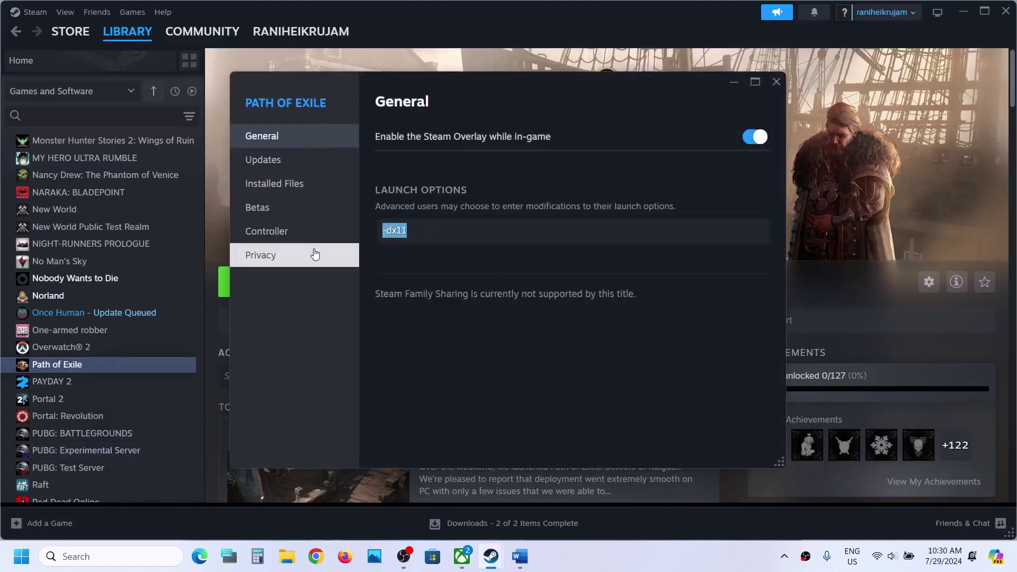
text(-d)
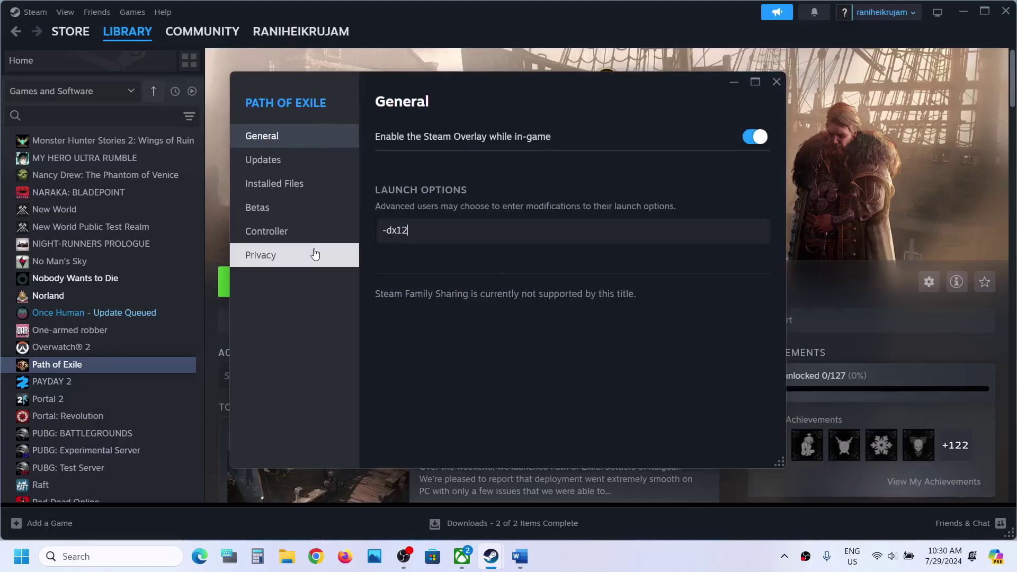
click(361, 287)
click(776, 81)
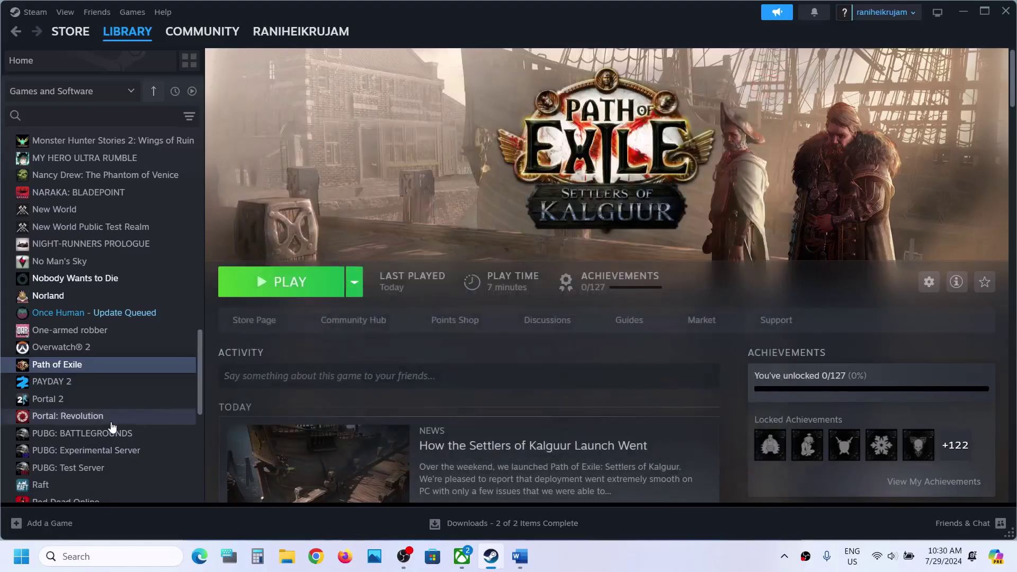
Step: Clear Path of Exile's launch options completely and close the game's properties
right_click(80, 366)
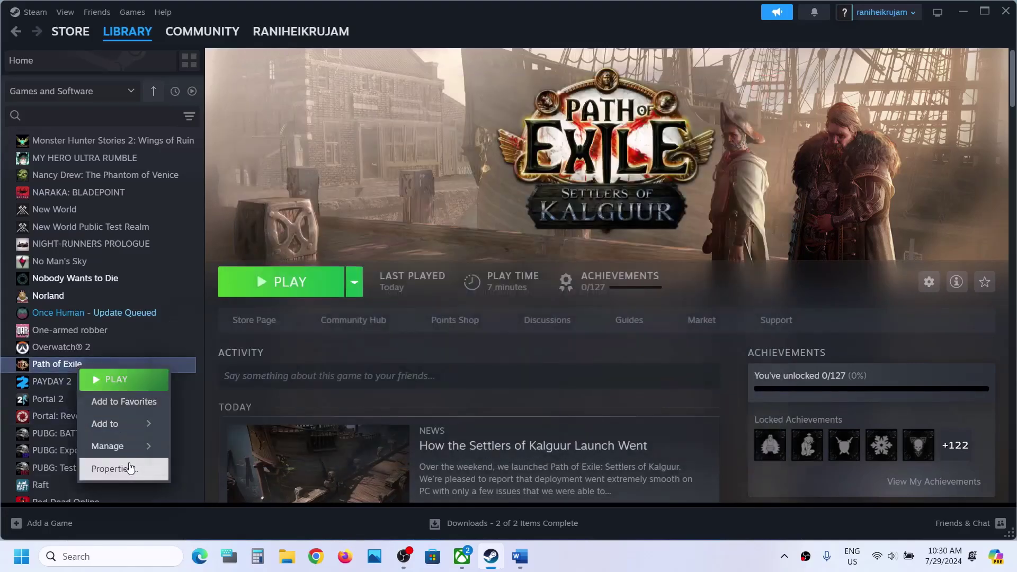
click(115, 469)
key(BackSpace)
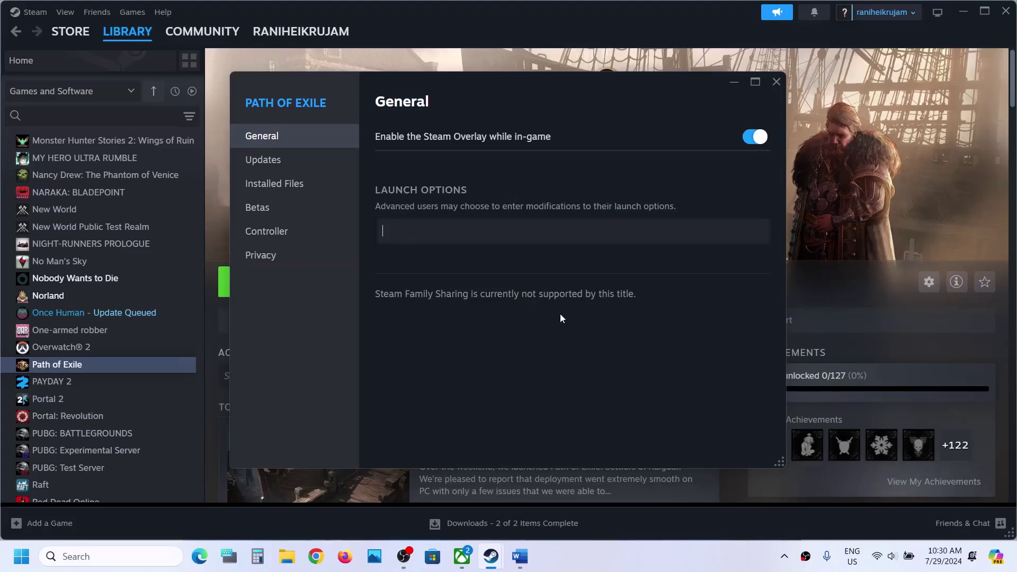
click(777, 82)
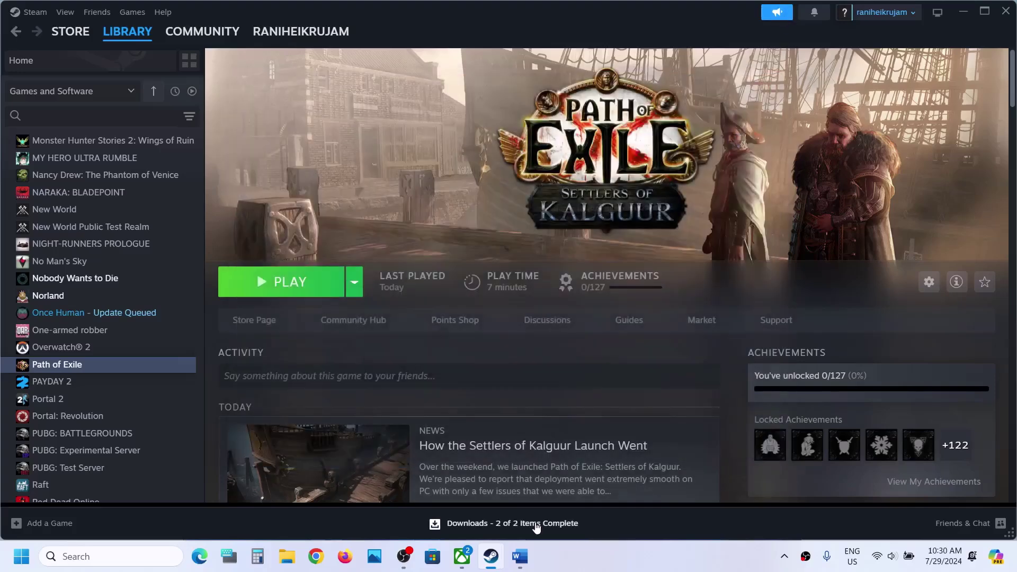
Step: Switch to the Word document and read Step 2 on running the game as an administrator and in compatibility mode
click(520, 556)
scroll(506, 239, down, 8)
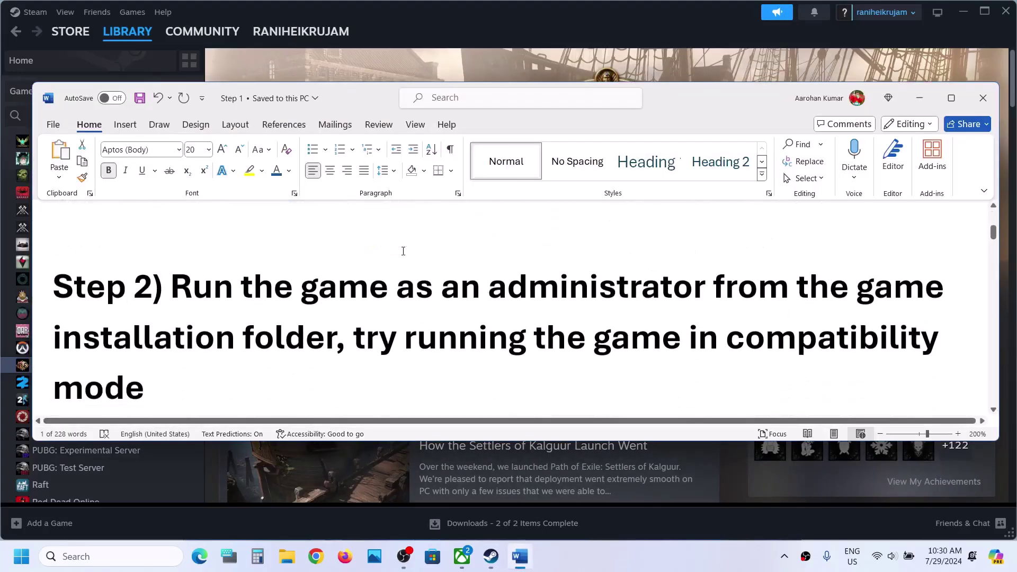
drag(178, 286, 336, 339)
Step: Return to Steam and open Path of Exile's local installation folder
click(562, 56)
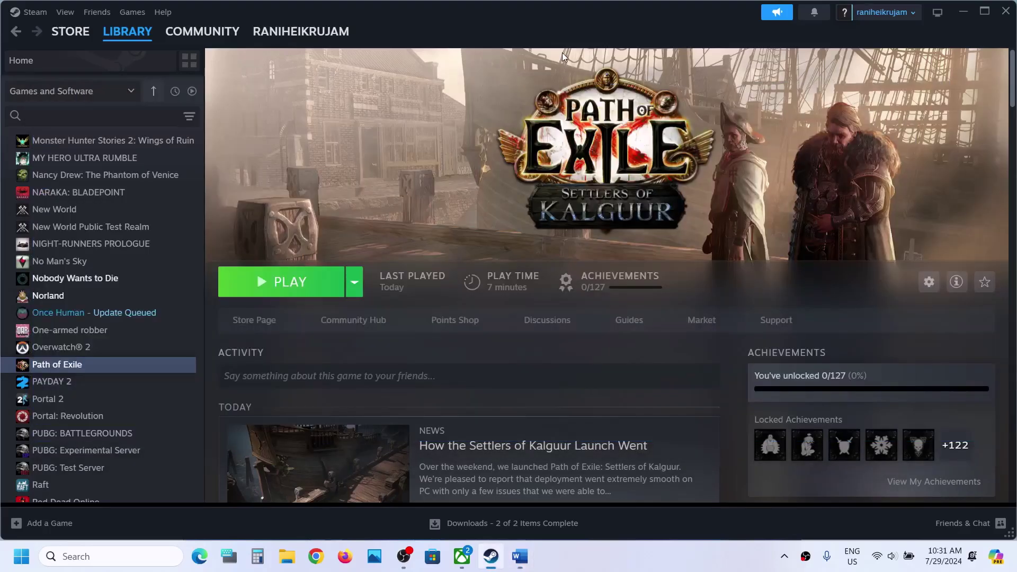
right_click(113, 365)
mouse_move(149, 443)
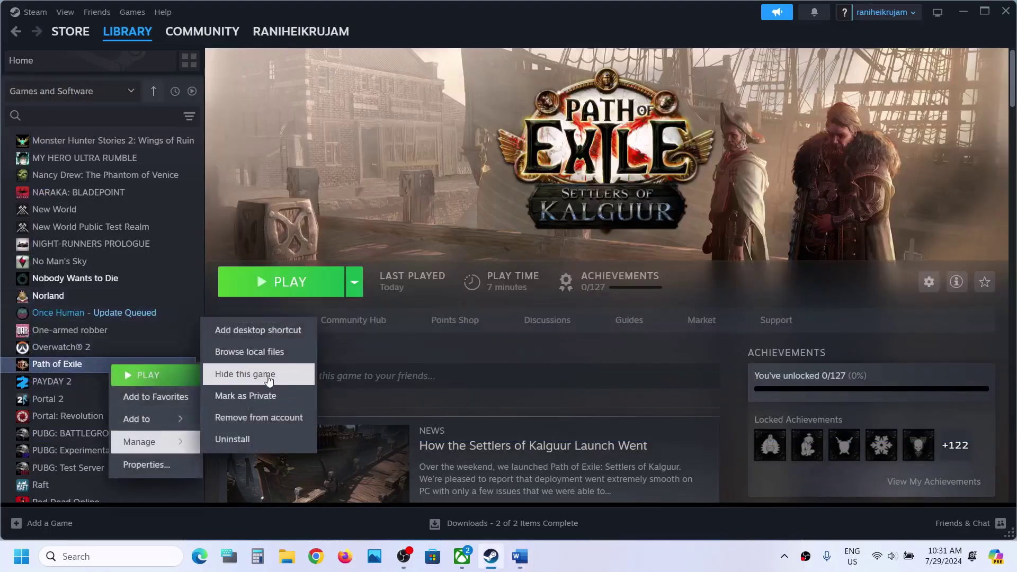
click(273, 351)
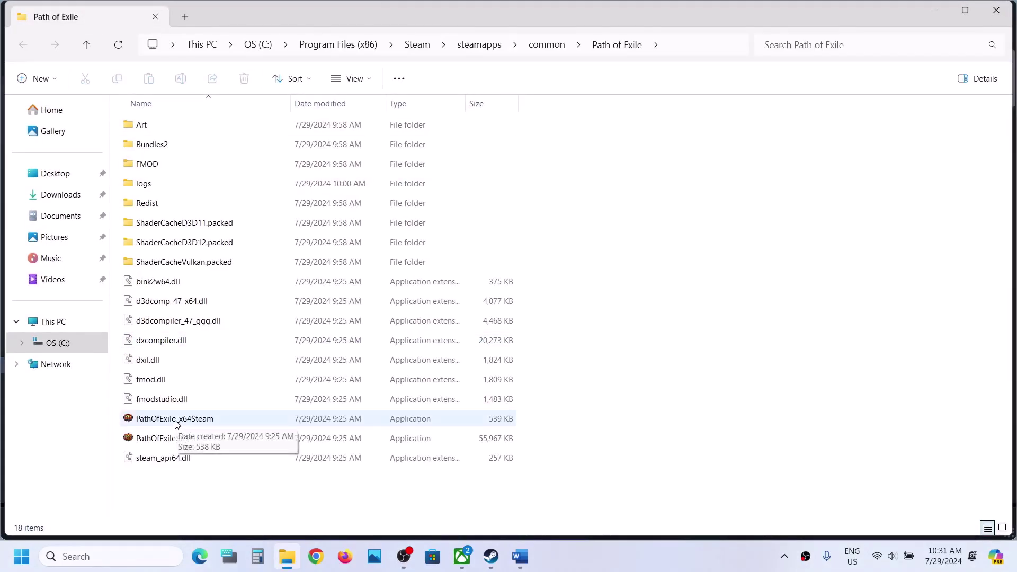
Step: Set PathOfExile_x64Steam to run as an administrator, apply the change, and close the game after a test launch
click(194, 417)
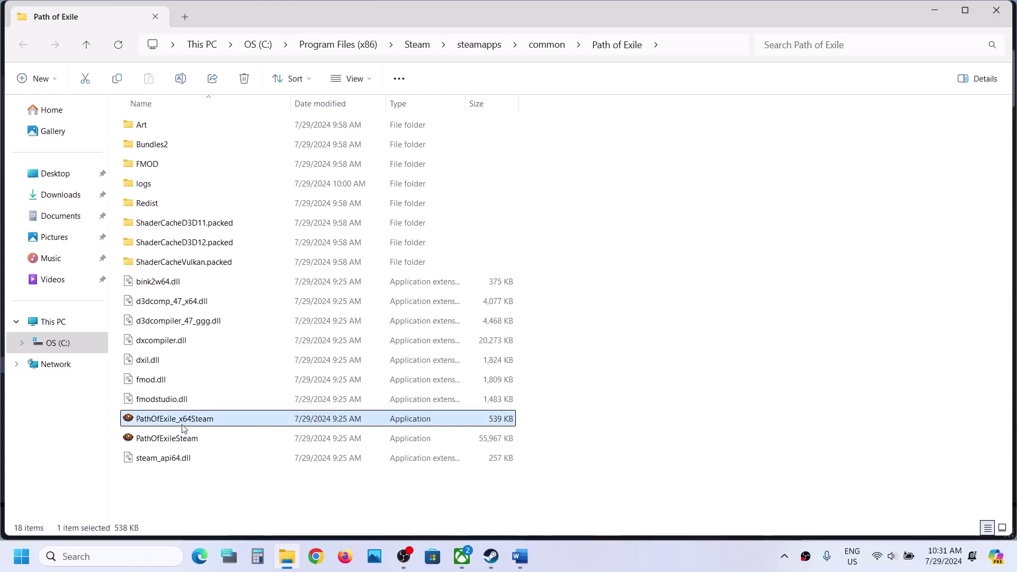
right_click(183, 427)
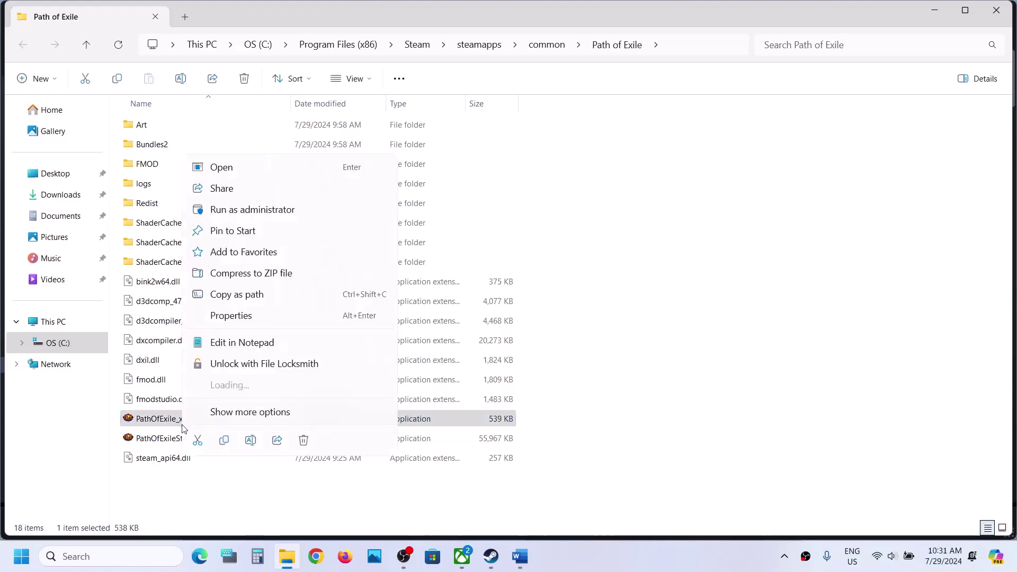
click(242, 316)
click(311, 211)
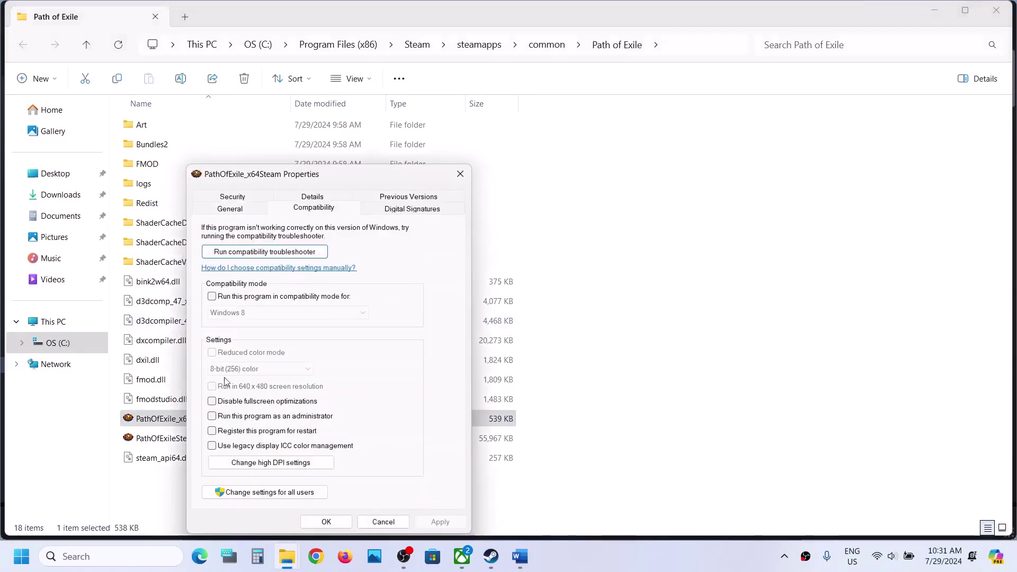
click(213, 416)
click(435, 521)
click(327, 522)
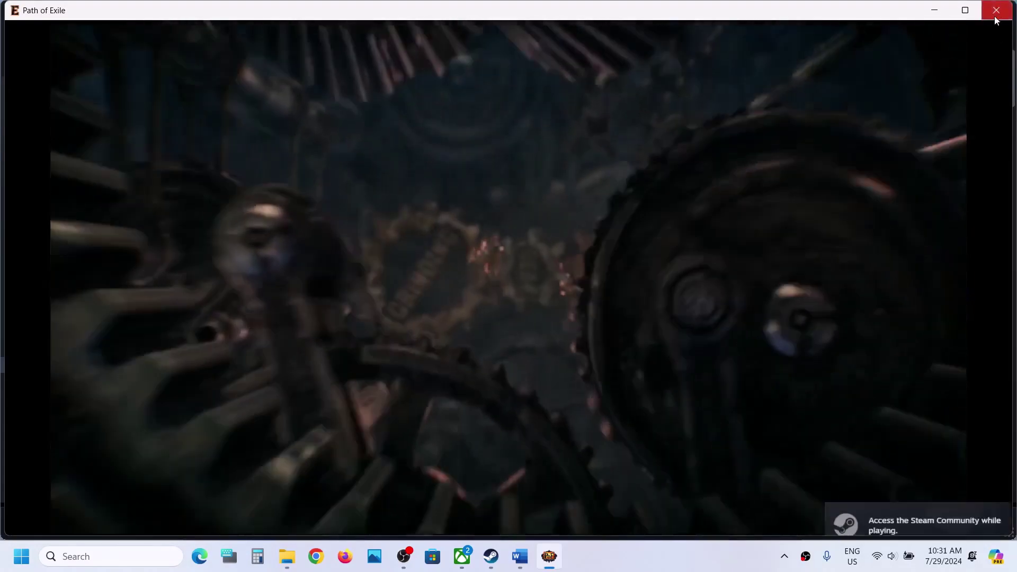
click(995, 17)
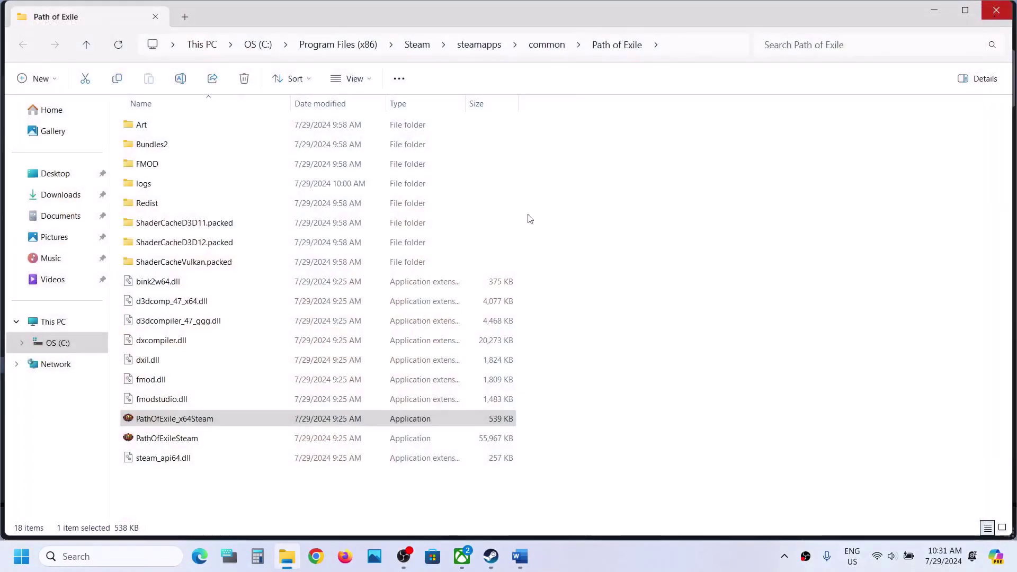
Step: Enable compatibility mode for Windows 8 on PathOfExile_x64Steam and apply the change
right_click(178, 419)
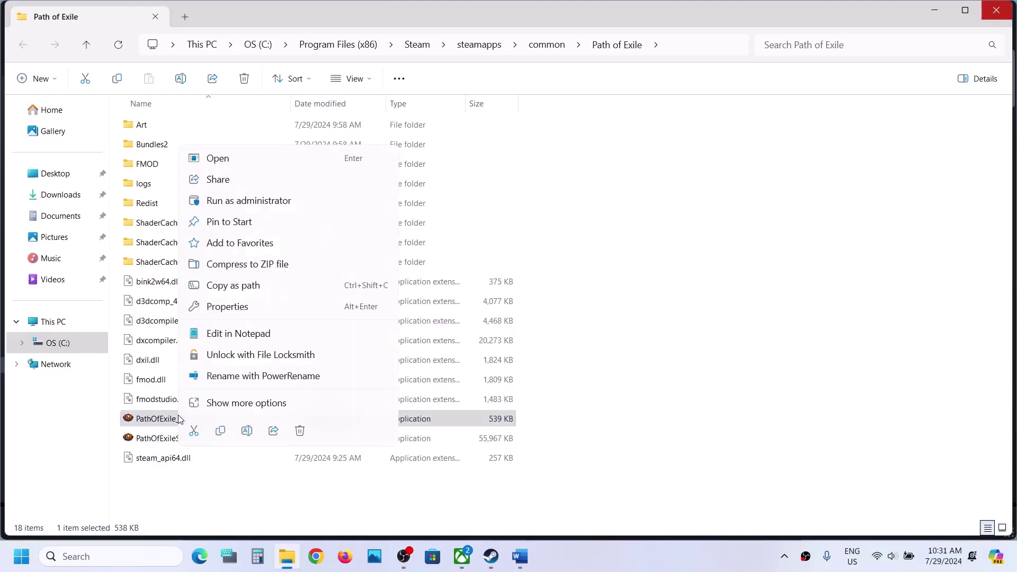
click(237, 305)
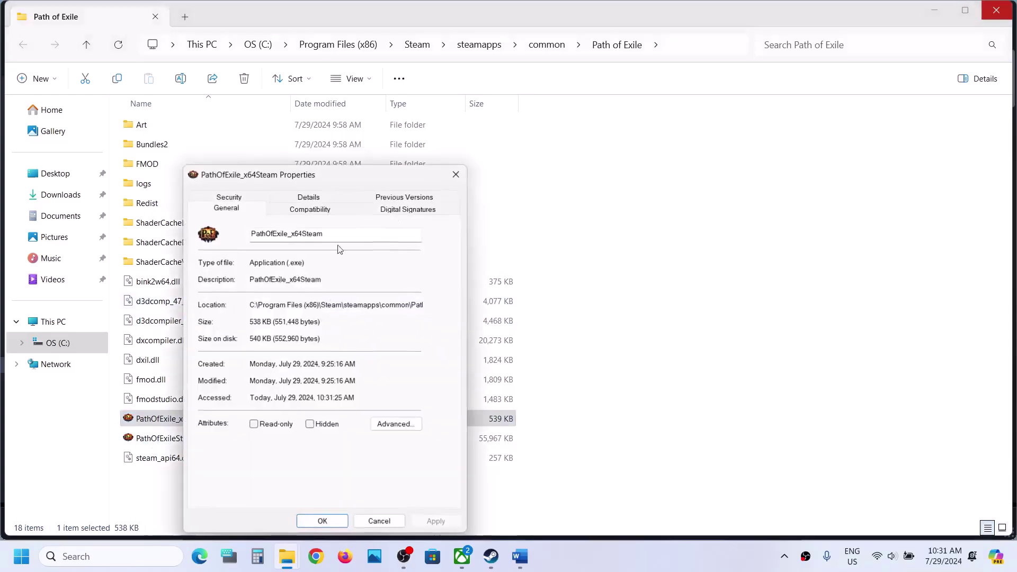
click(318, 210)
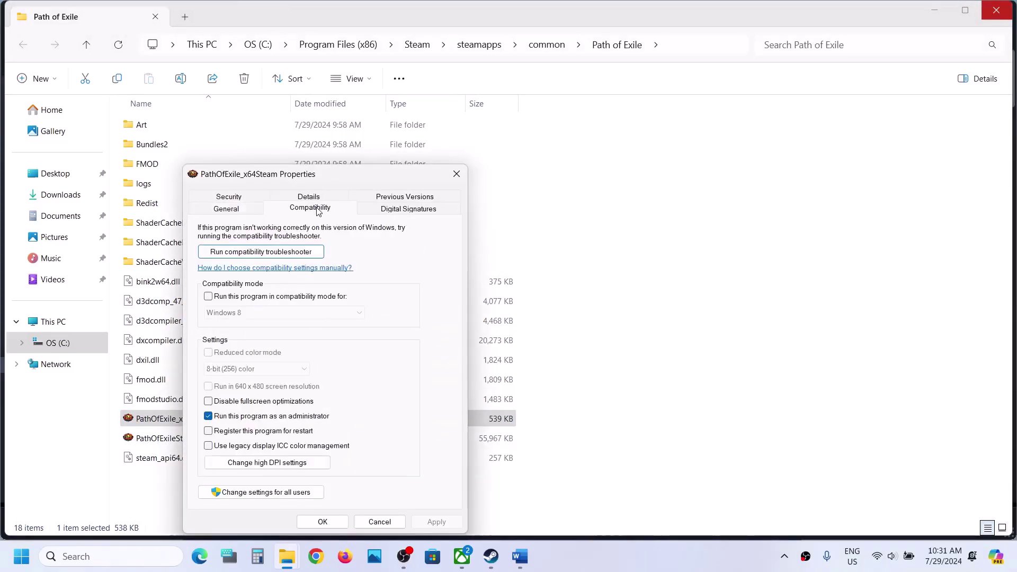
click(208, 297)
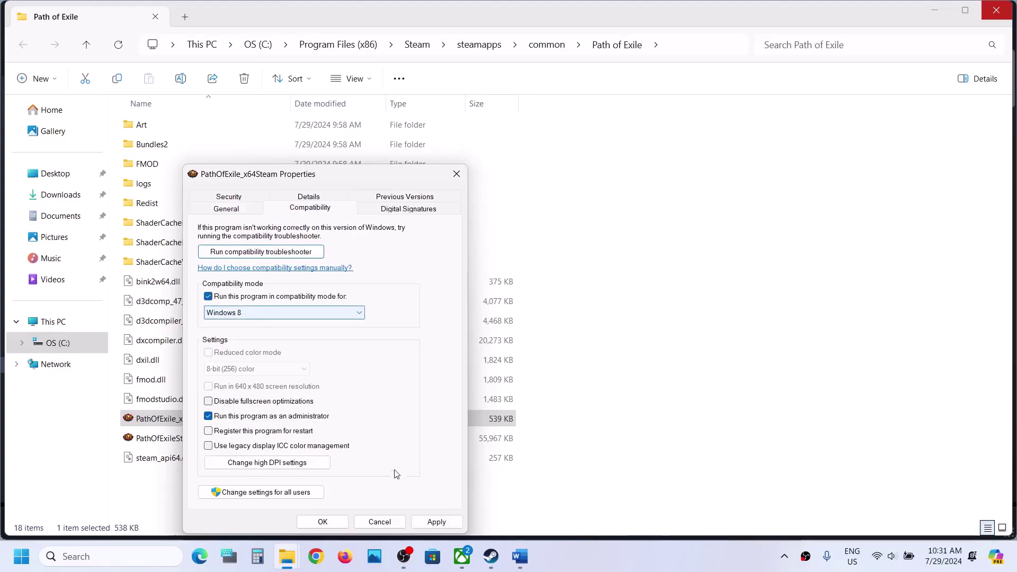
click(420, 523)
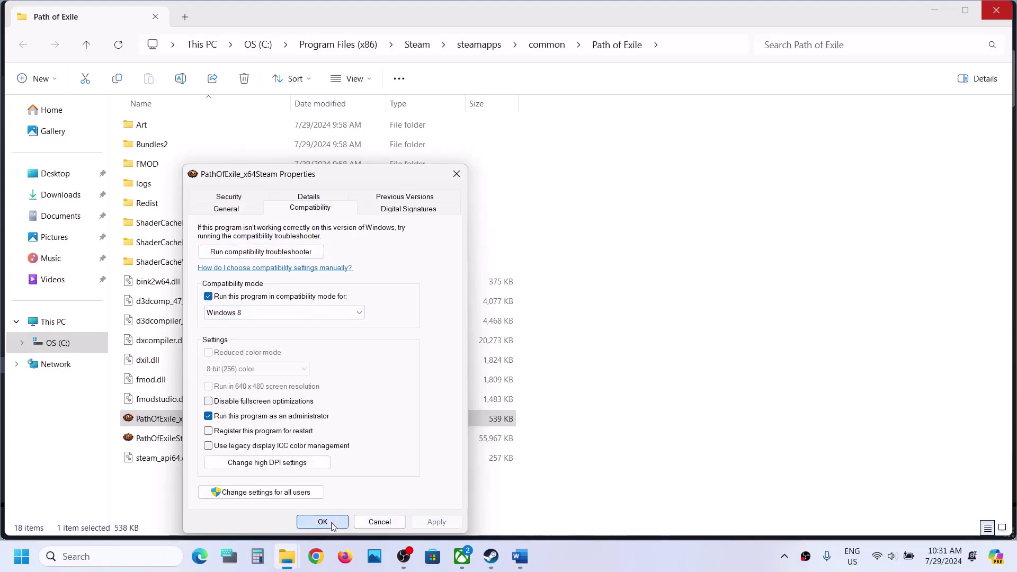
click(325, 523)
Step: Change PathOfExile_x64Steam's compatibility mode to Windows 7, disable fullscreen optimizations, and apply the settings
right_click(185, 423)
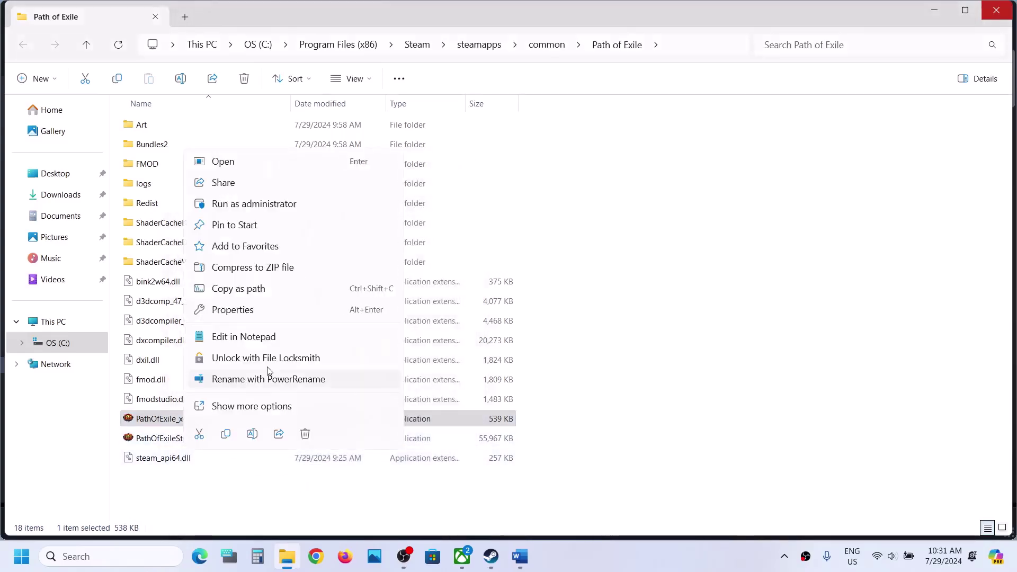
click(233, 310)
click(297, 209)
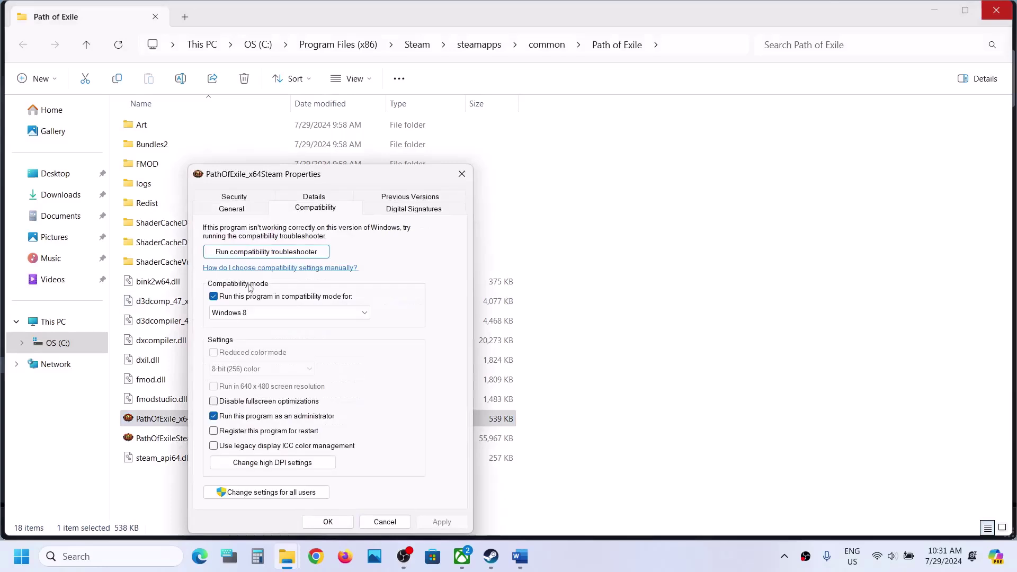
click(238, 313)
click(236, 350)
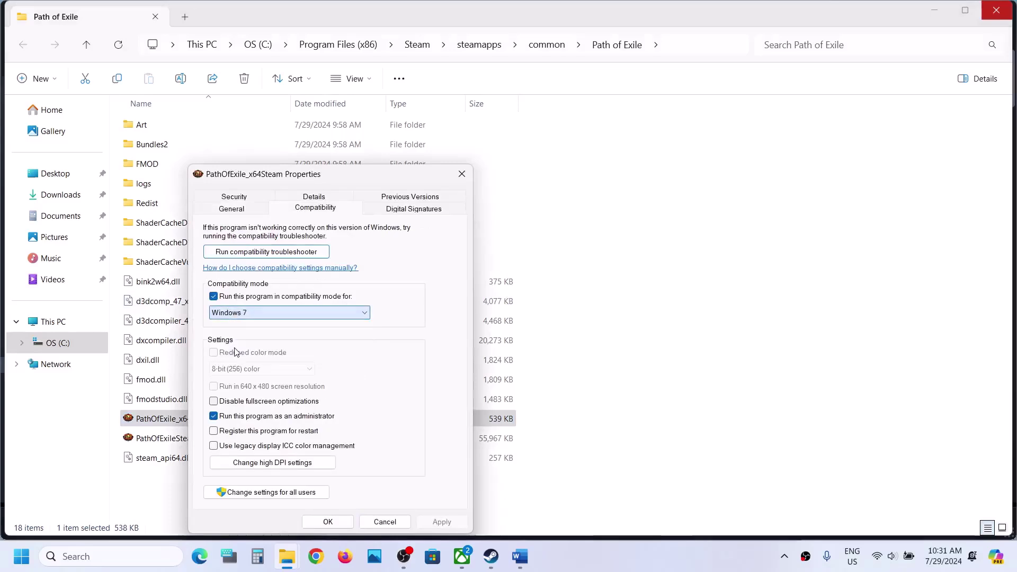
click(439, 521)
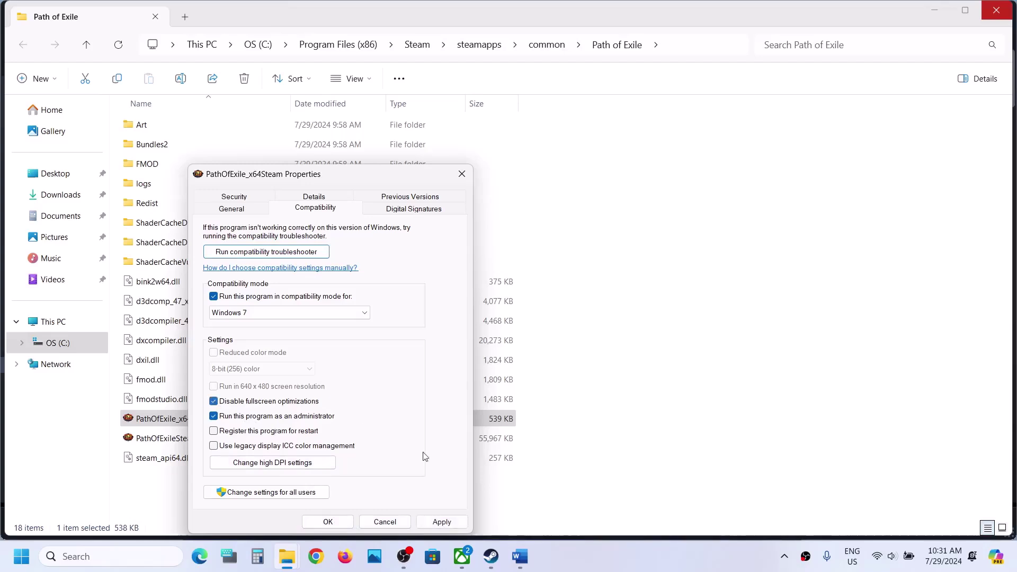
click(441, 522)
click(328, 522)
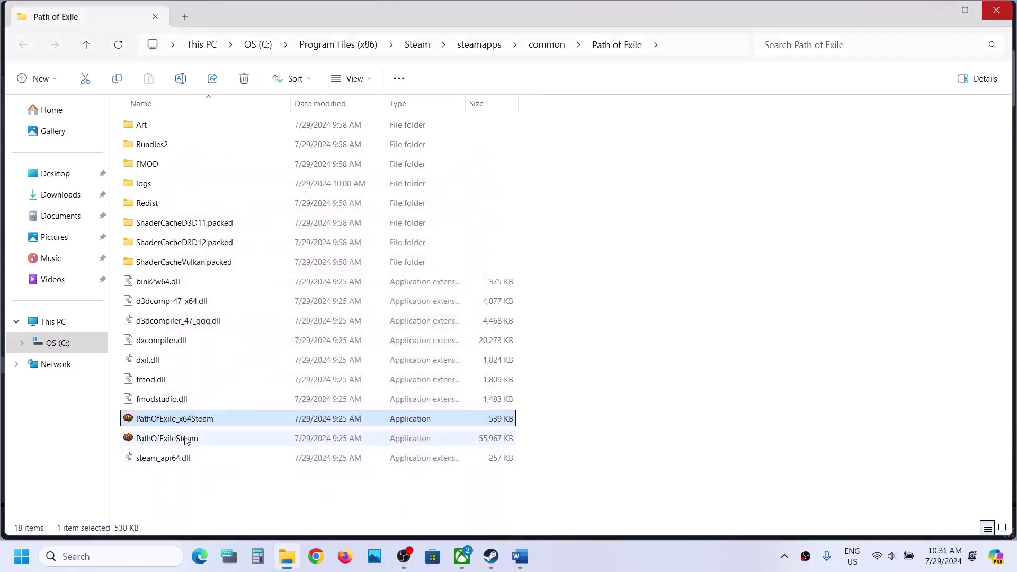
Step: Set PathOfExileSteam to run as an administrator in its compatibility properties and apply the change
right_click(159, 439)
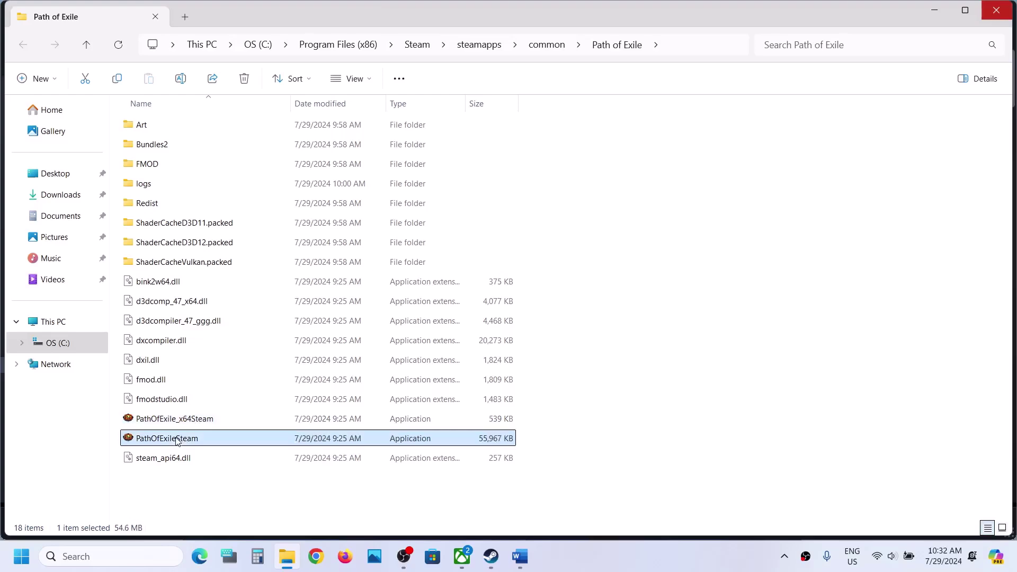
right_click(160, 440)
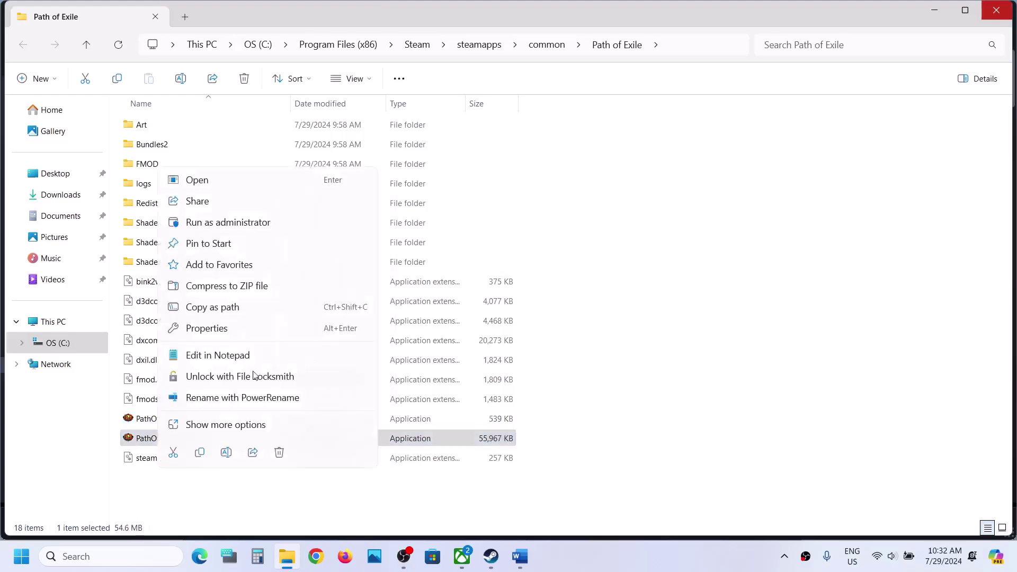
click(233, 328)
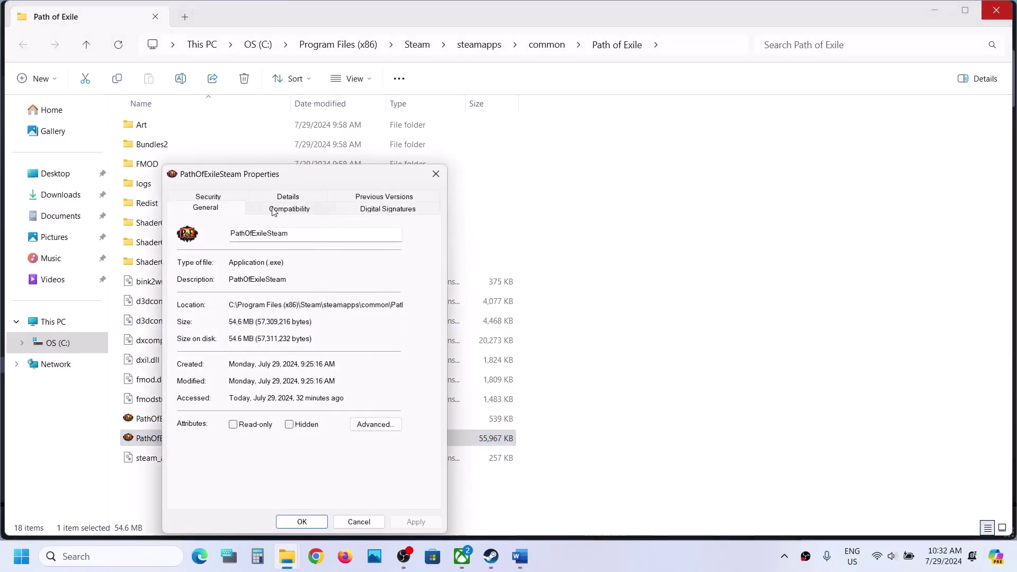
click(274, 210)
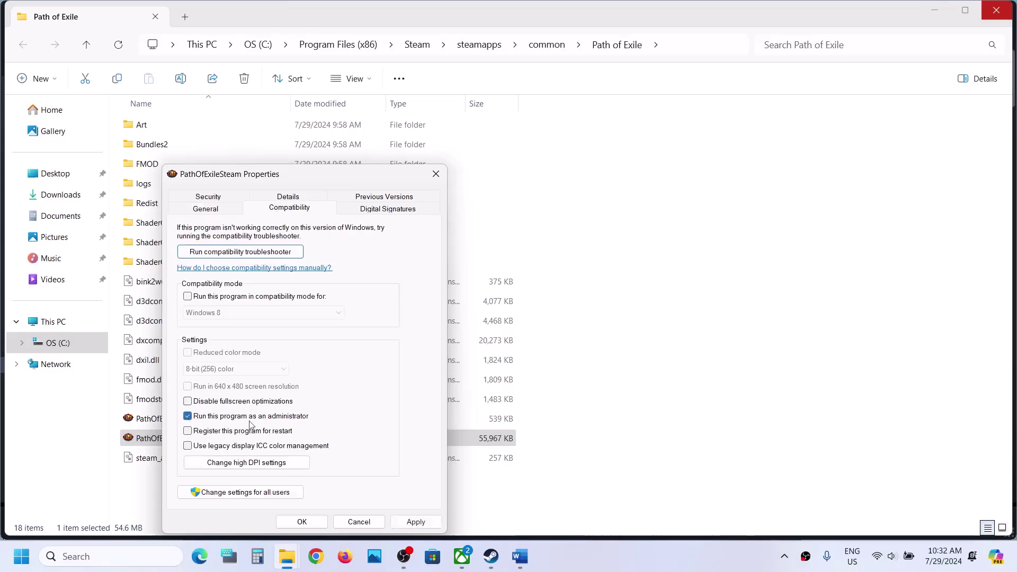
click(415, 521)
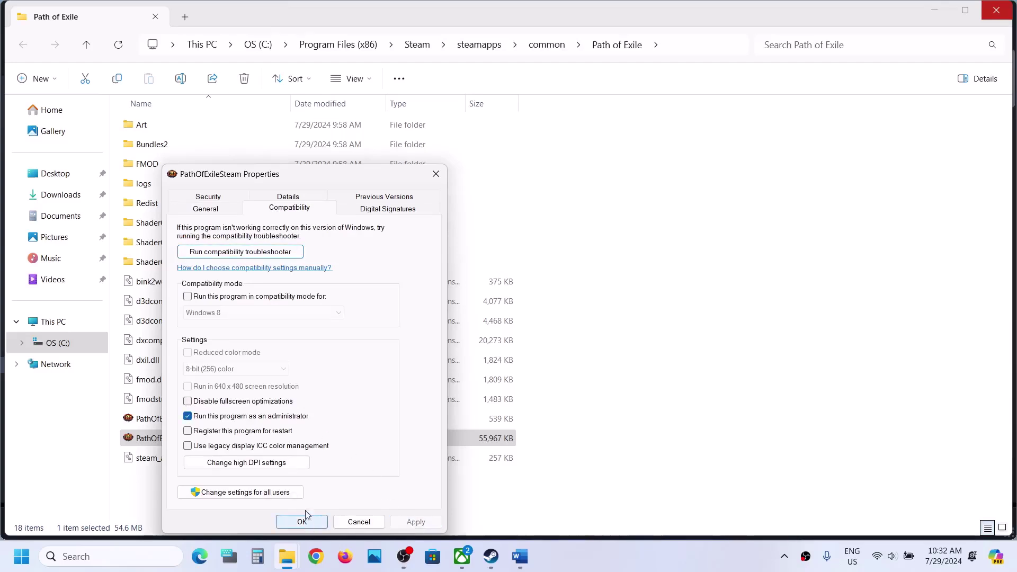
Step: Apply compatibility mode for Windows 8 to PathOfExileSteam, change it to Windows 7 with fullscreen optimizations disabled, and confirm the settings
click(187, 296)
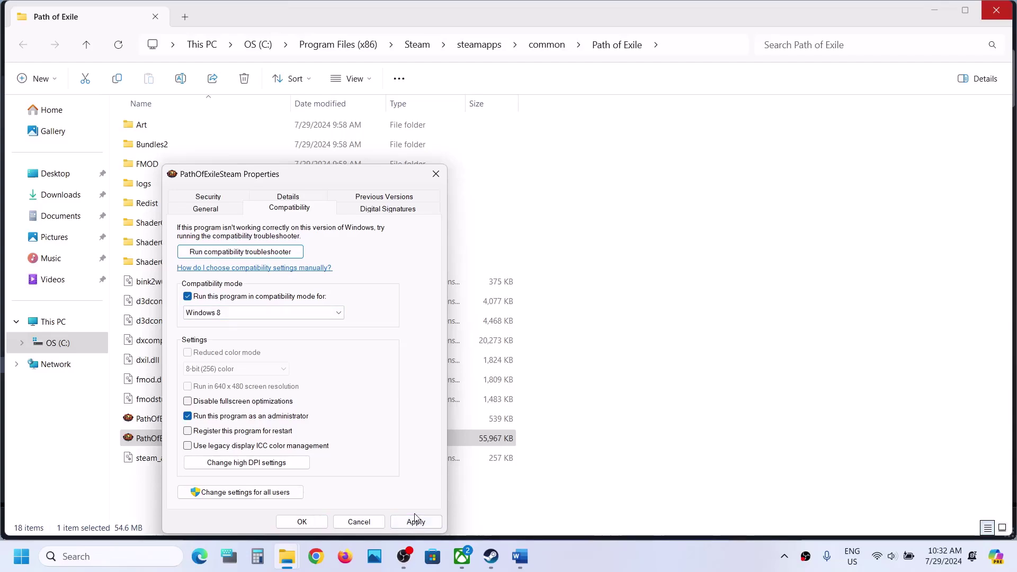
click(414, 521)
click(231, 313)
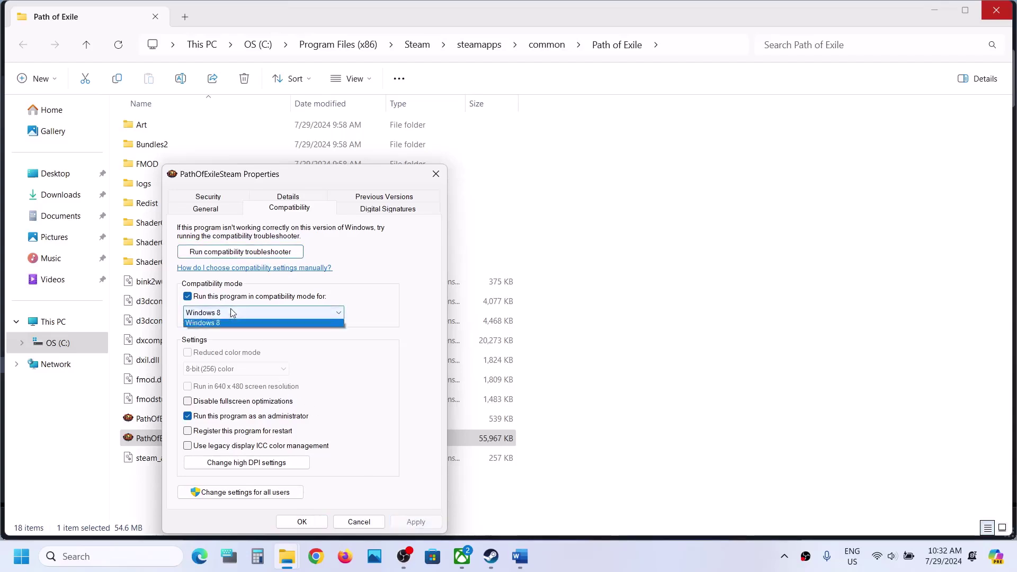
click(233, 351)
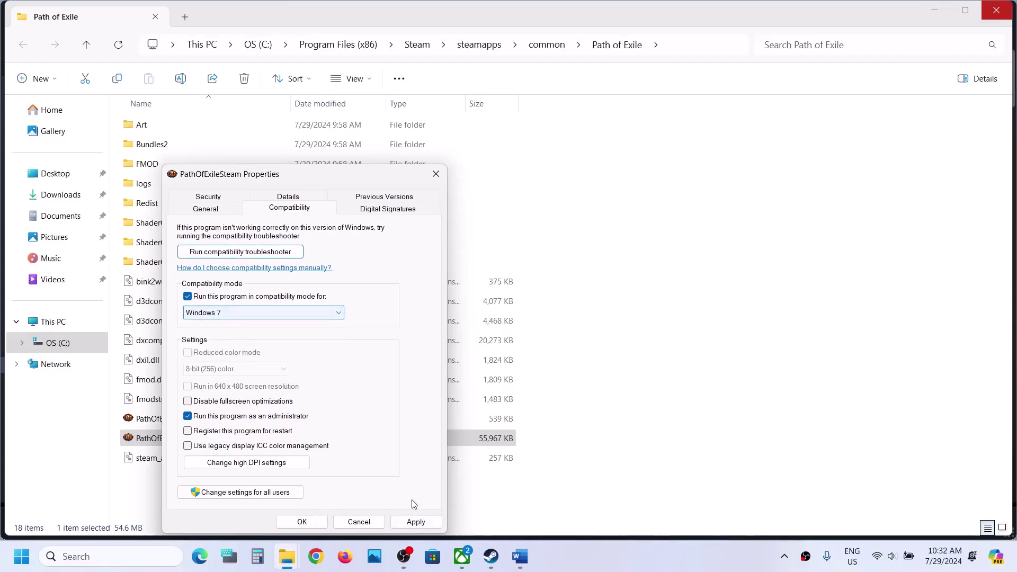
click(422, 523)
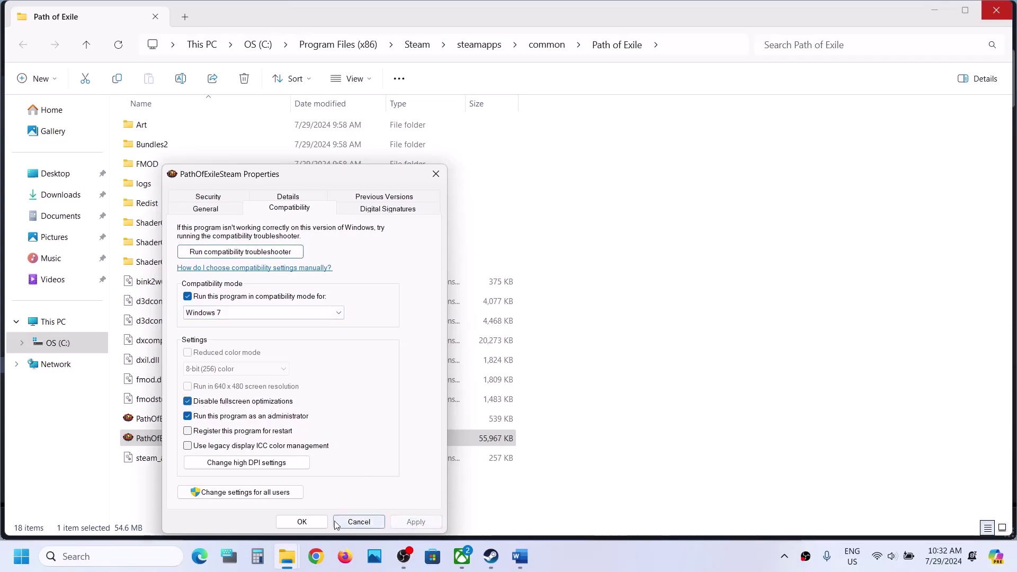
click(306, 523)
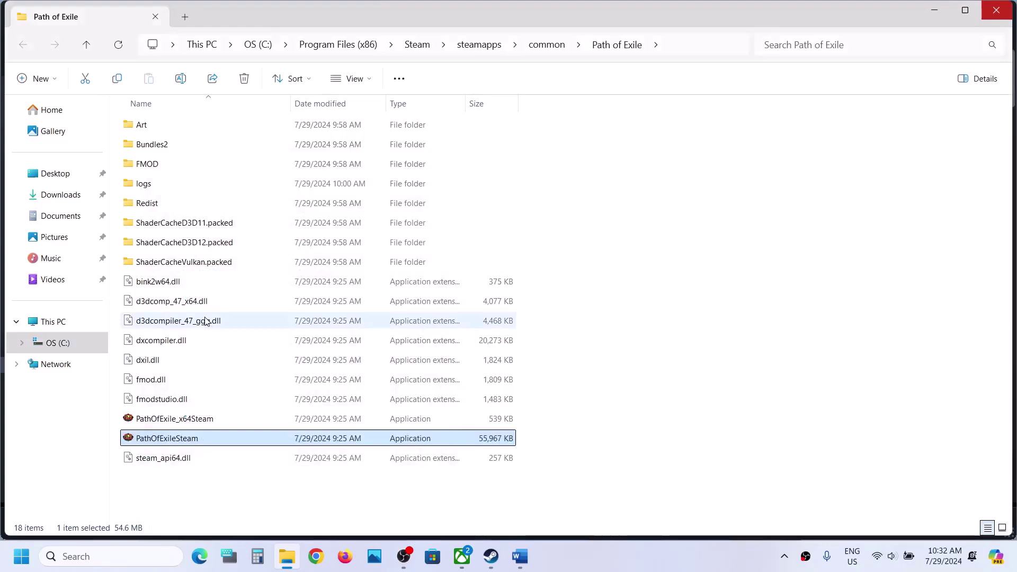
Step: Clear PathOfExileSteam's compatibility mode, fullscreen optimization and administrator options, and apply the reset
right_click(165, 442)
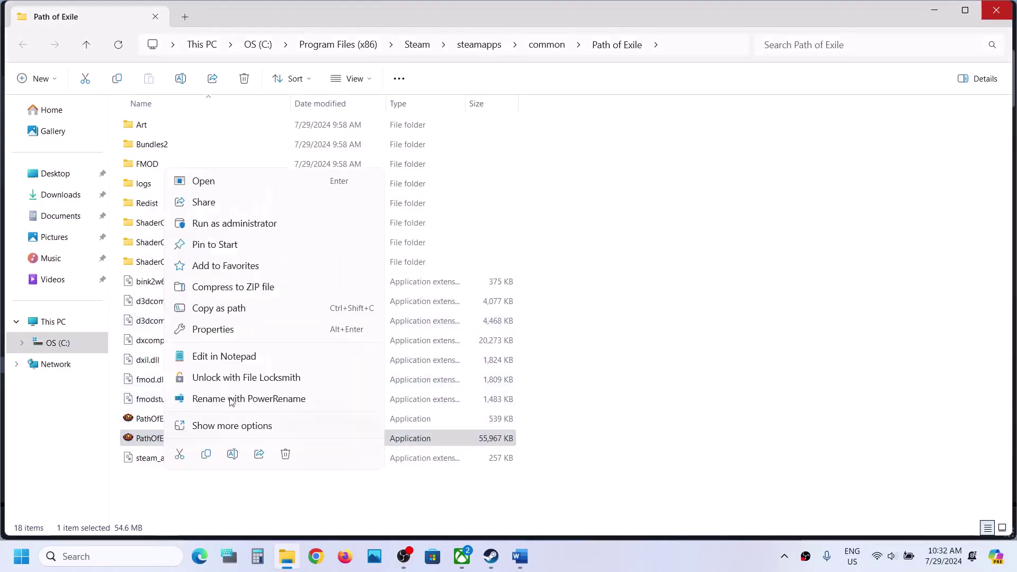
click(236, 333)
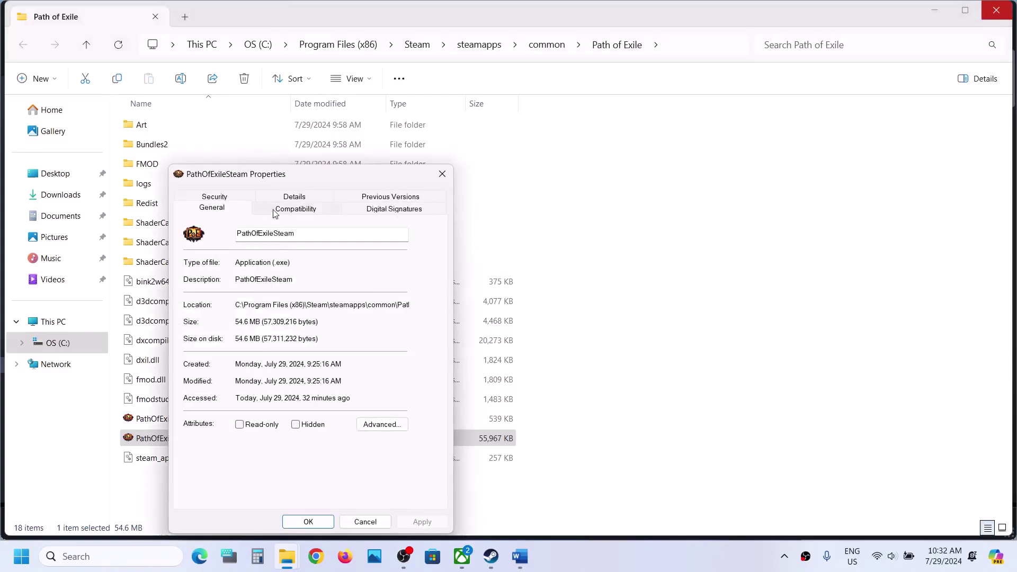
click(274, 212)
click(199, 298)
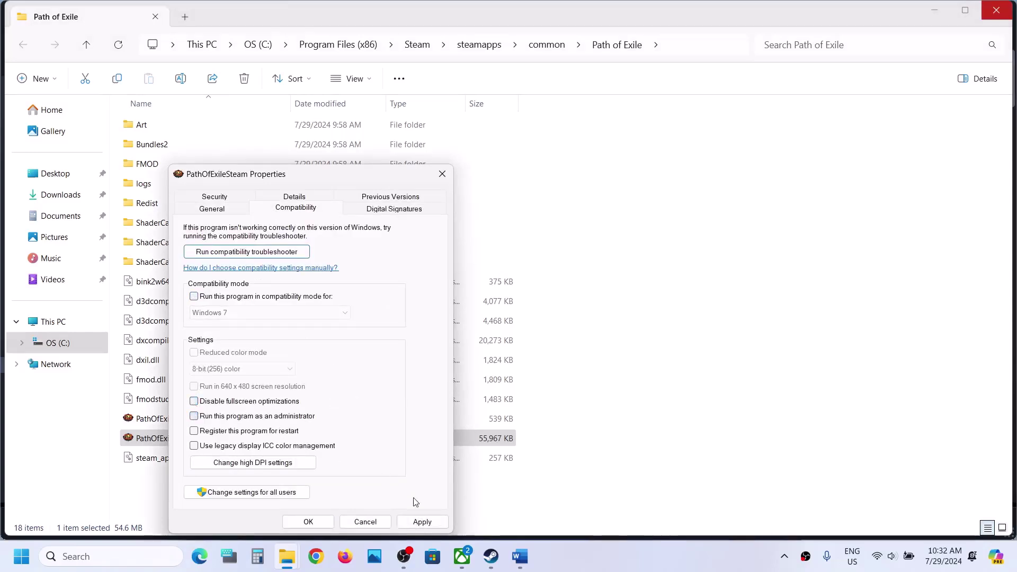
click(420, 522)
click(321, 528)
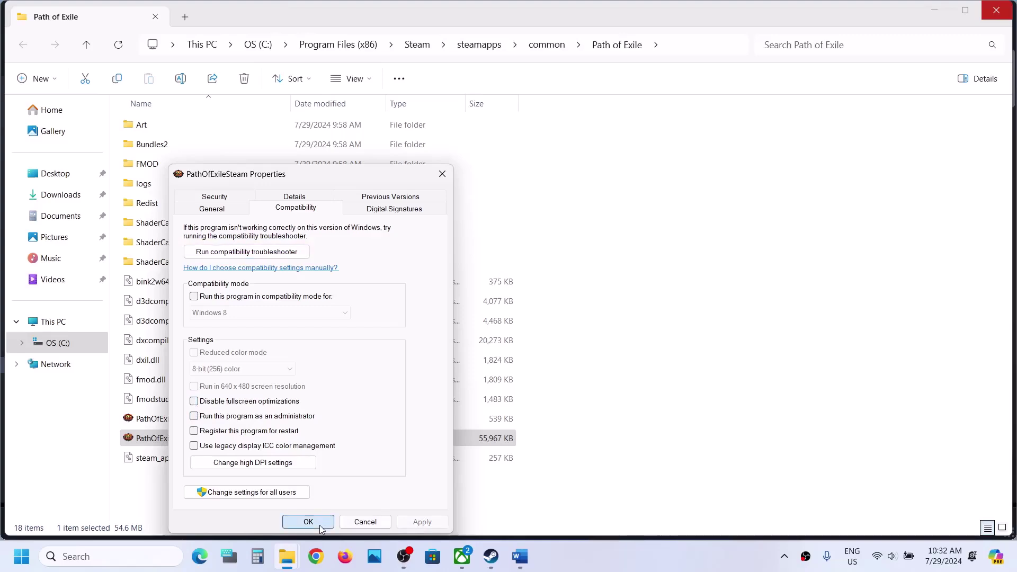
Step: Turn off compatibility mode and the disabling of fullscreen optimizations for PathOfExile_x64Steam, and apply the settings
click(170, 424)
right_click(171, 426)
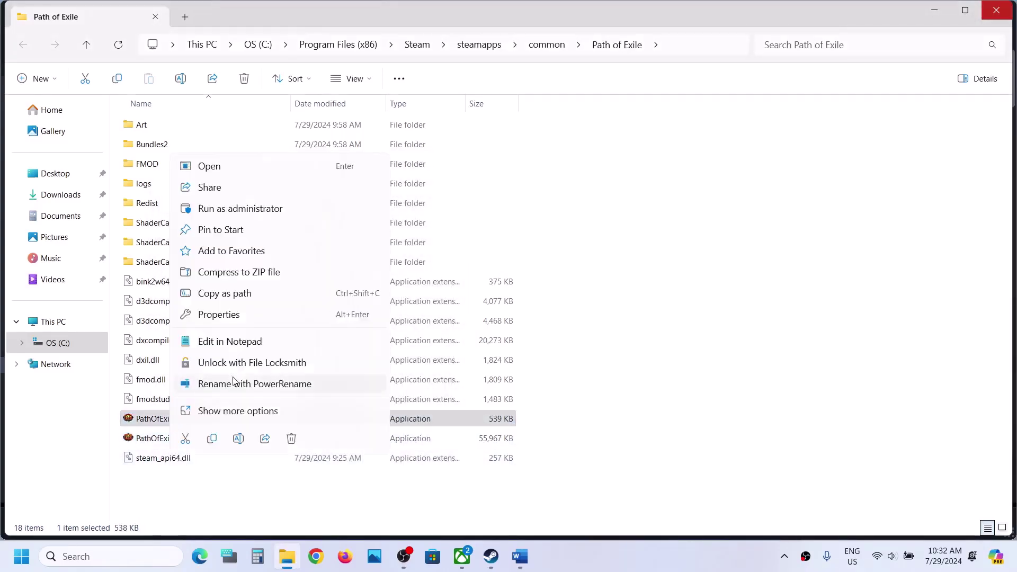
click(234, 316)
click(296, 208)
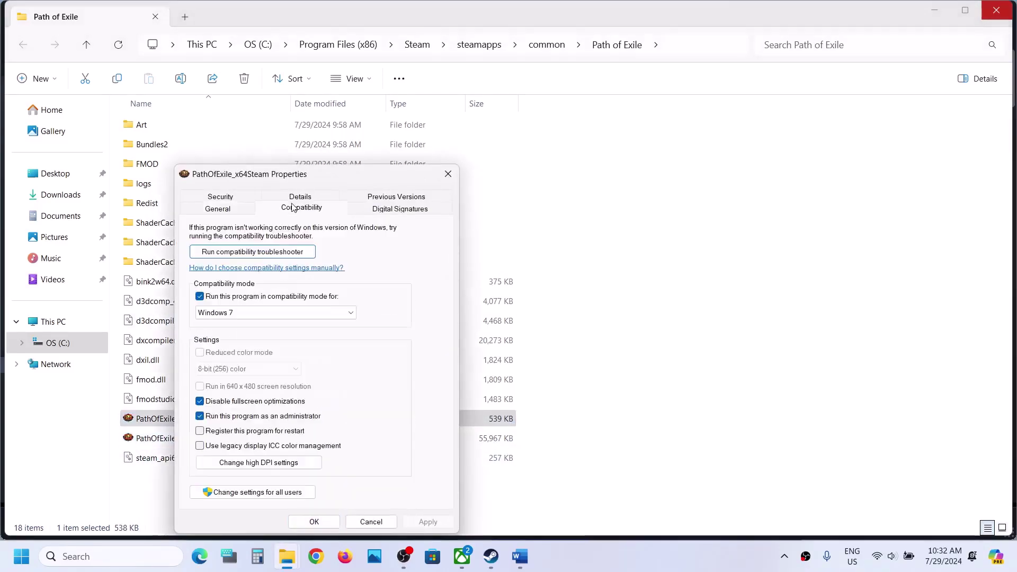
click(201, 296)
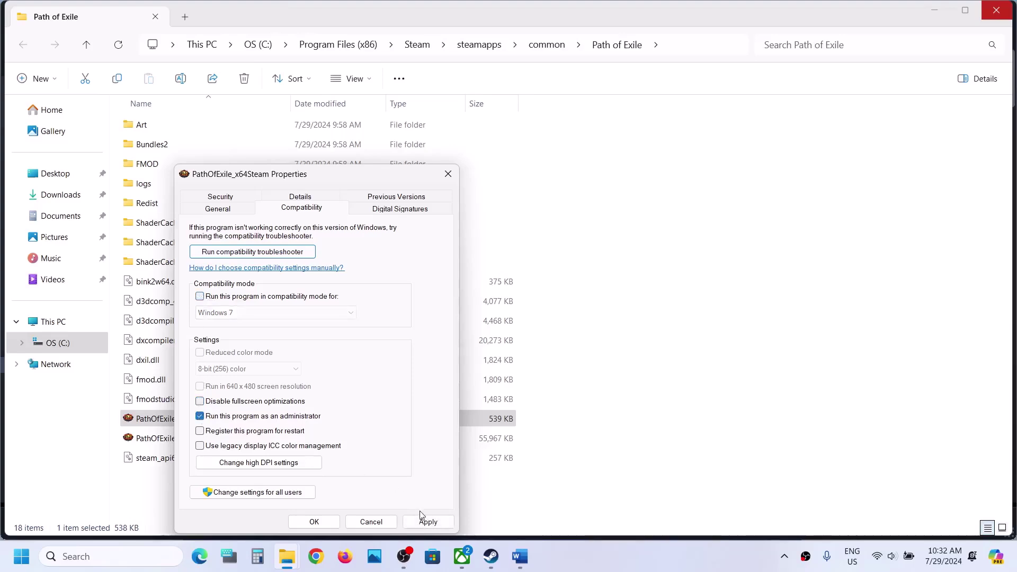
click(427, 522)
click(314, 521)
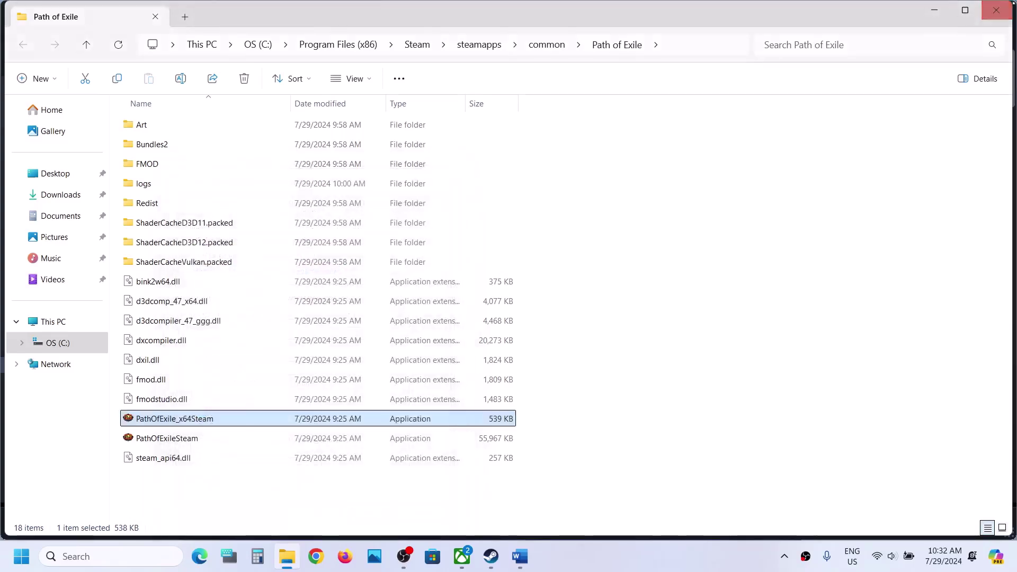
Step: Close the game folder, switch to the Word document, and read Step 3 about allowing the game exe through antivirus software
click(1010, 5)
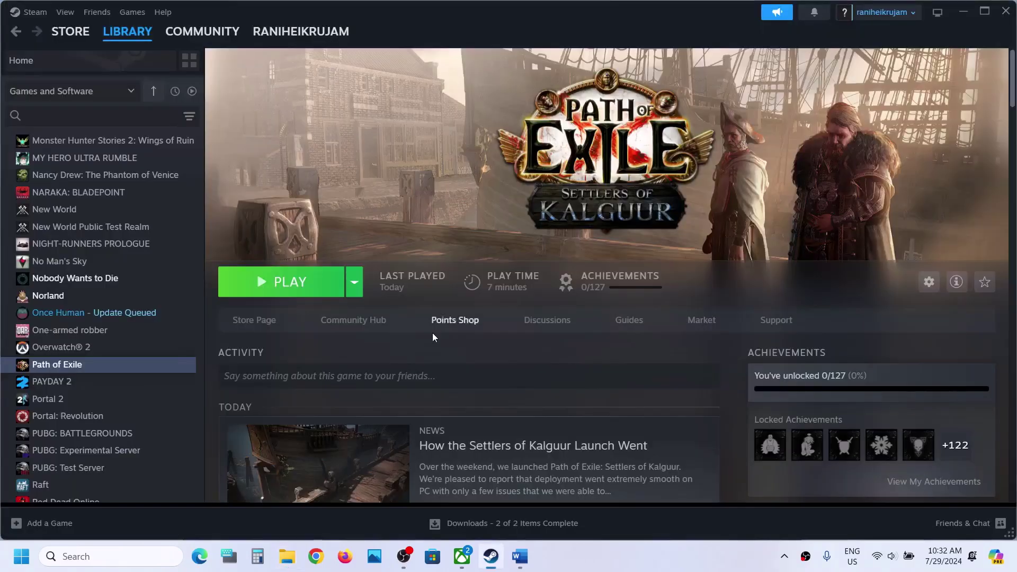
click(520, 565)
scroll(477, 386, down, 5)
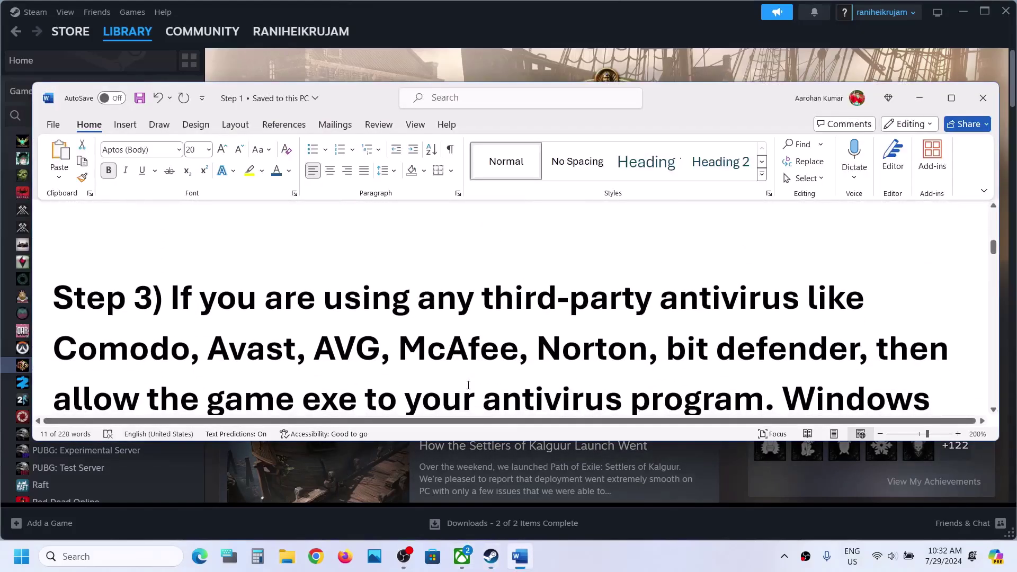
scroll(468, 385, down, 1)
drag(176, 258, 764, 347)
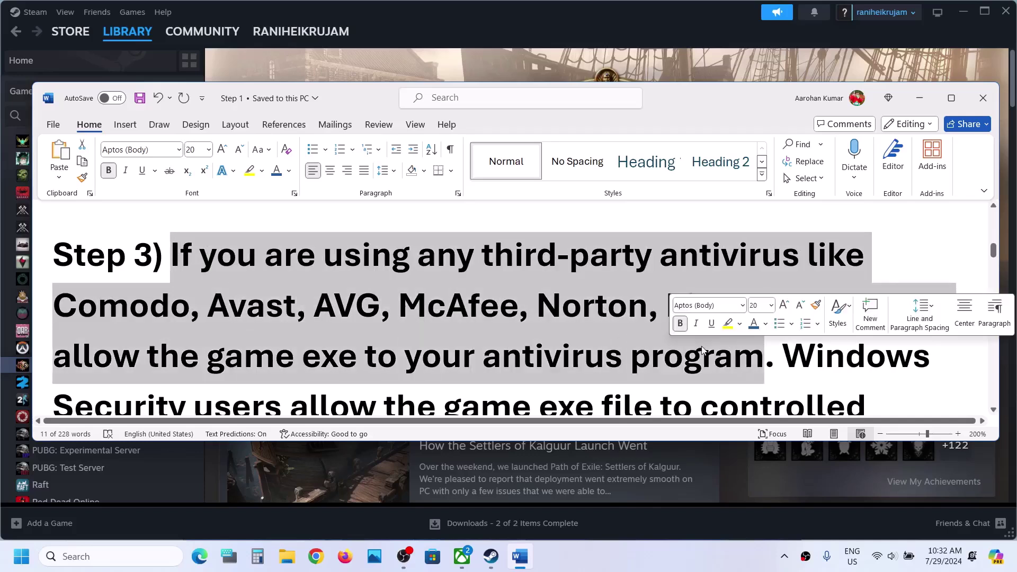
click(700, 349)
drag(52, 336, 733, 356)
scroll(744, 351, down, 2)
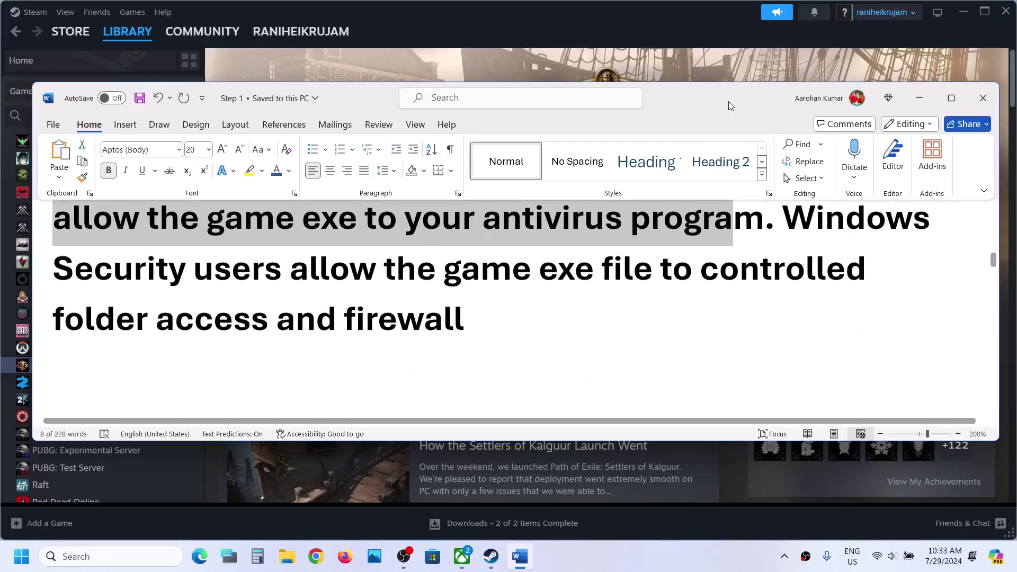
Step: Switch to Windows Settings and open Virus & threat protection in Windows Security
click(751, 46)
key(super+i)
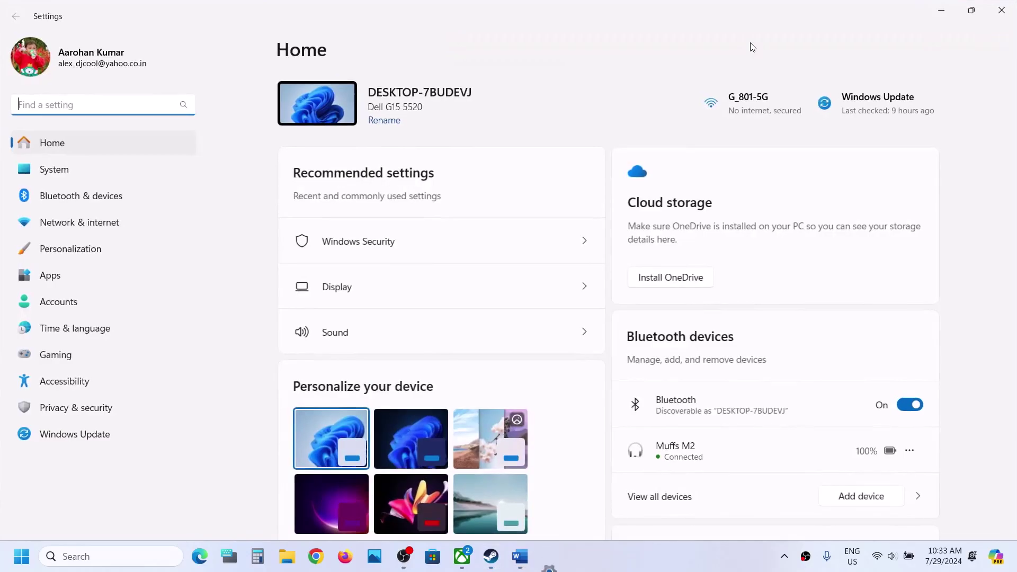
click(146, 402)
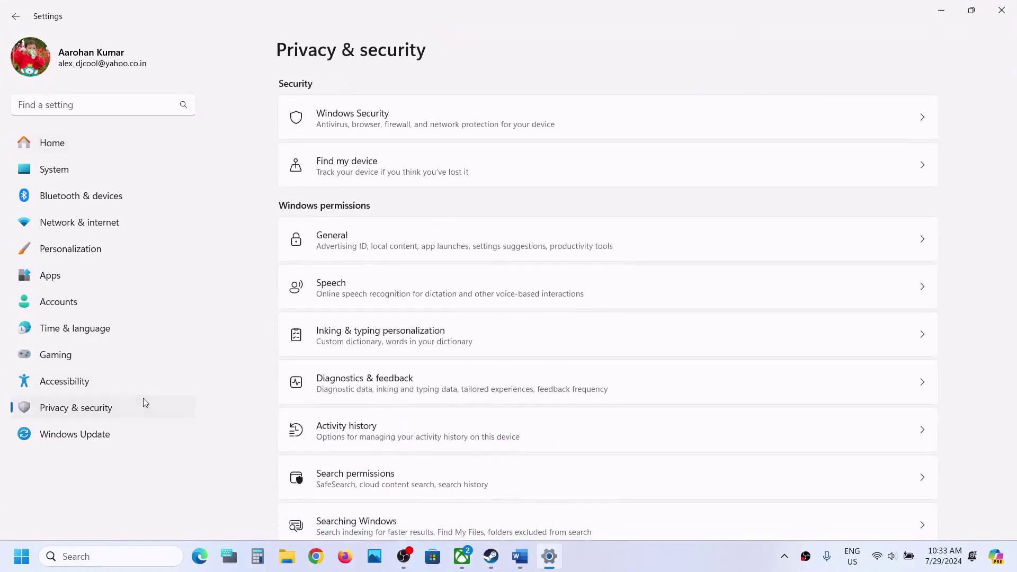
click(362, 122)
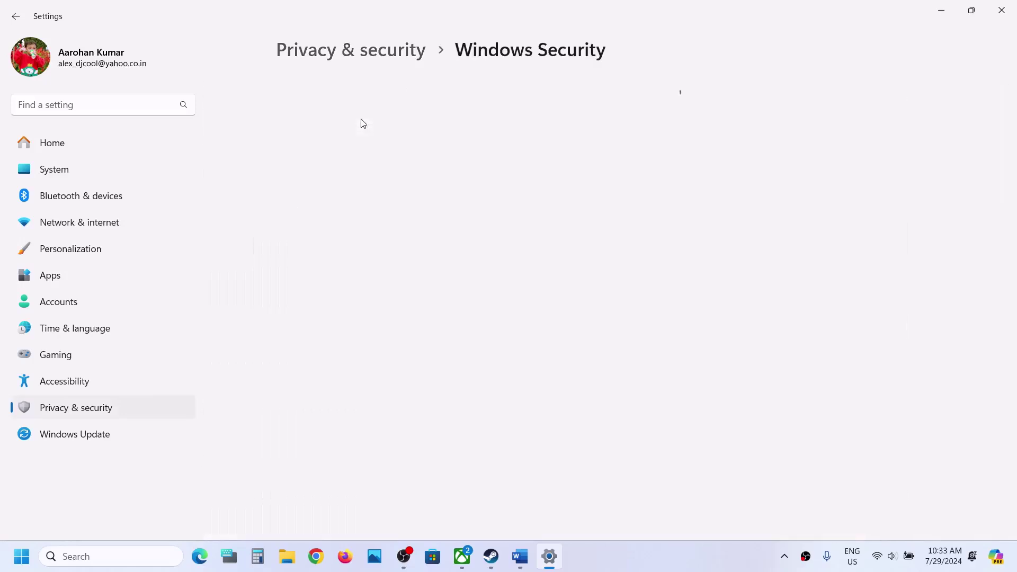
click(355, 203)
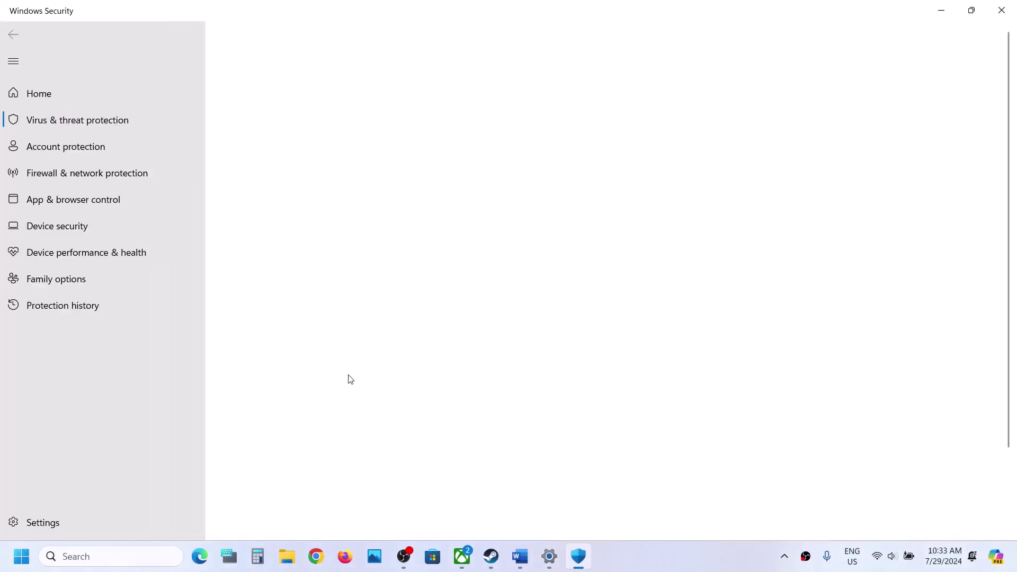
Step: Open the list of apps allowed through Controlled folder access and start browsing for an app to add
scroll(334, 444, down, 2)
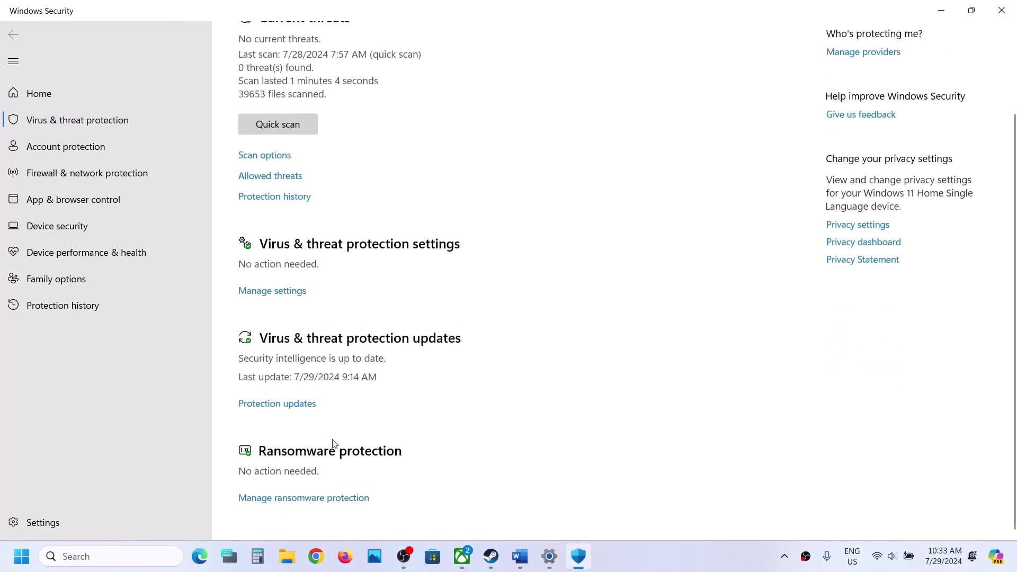
click(318, 501)
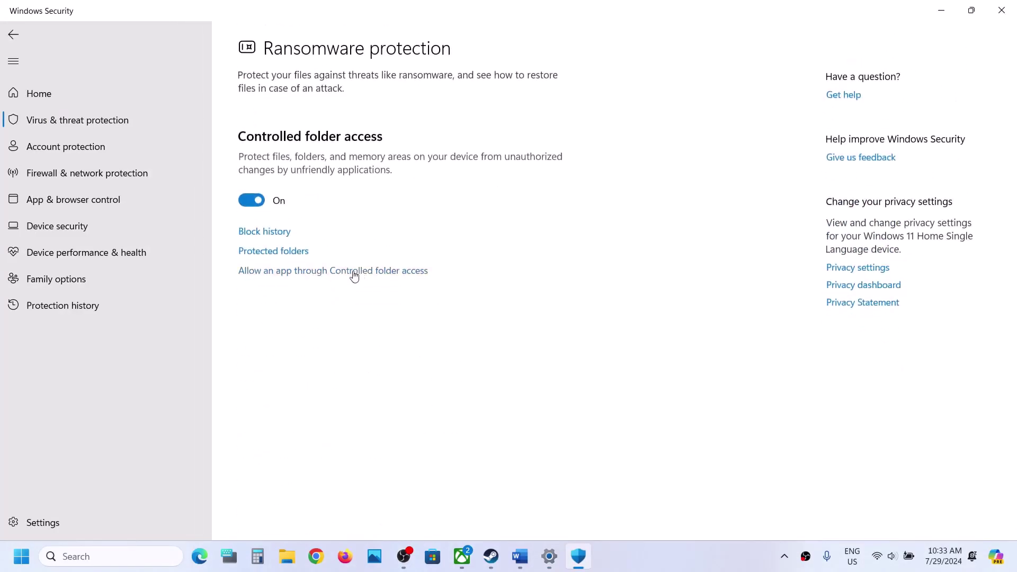
click(335, 276)
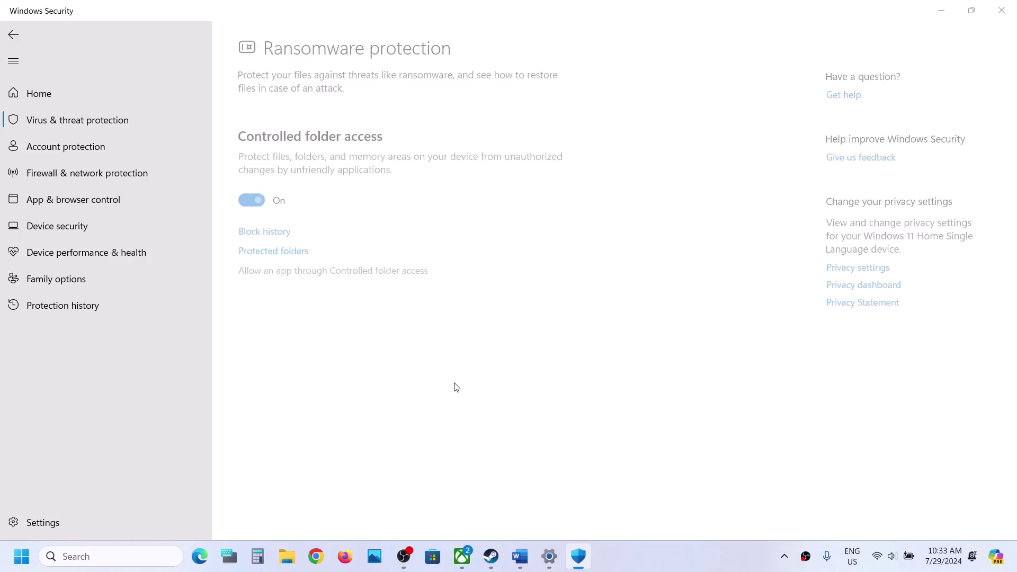
click(307, 151)
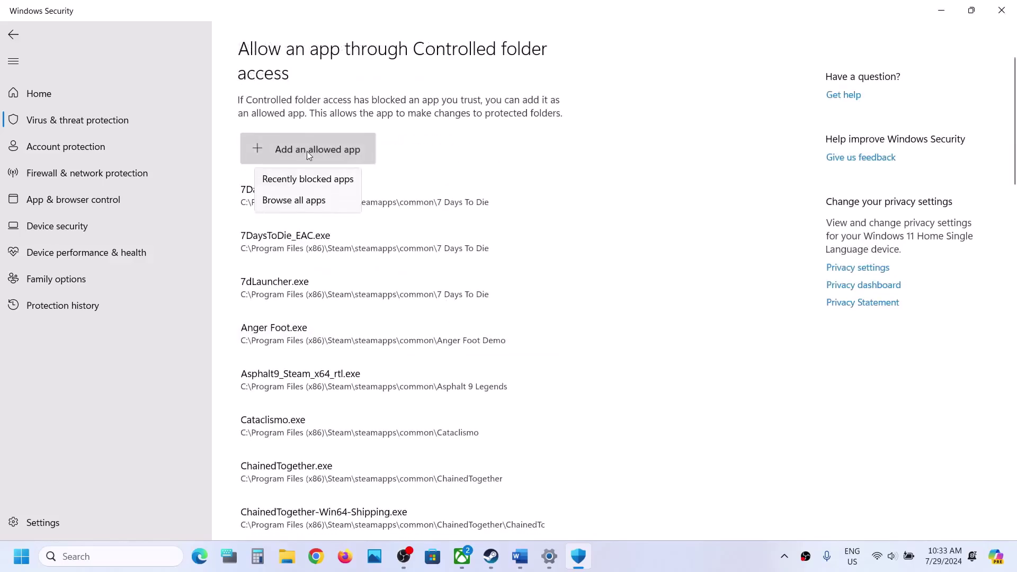
click(298, 205)
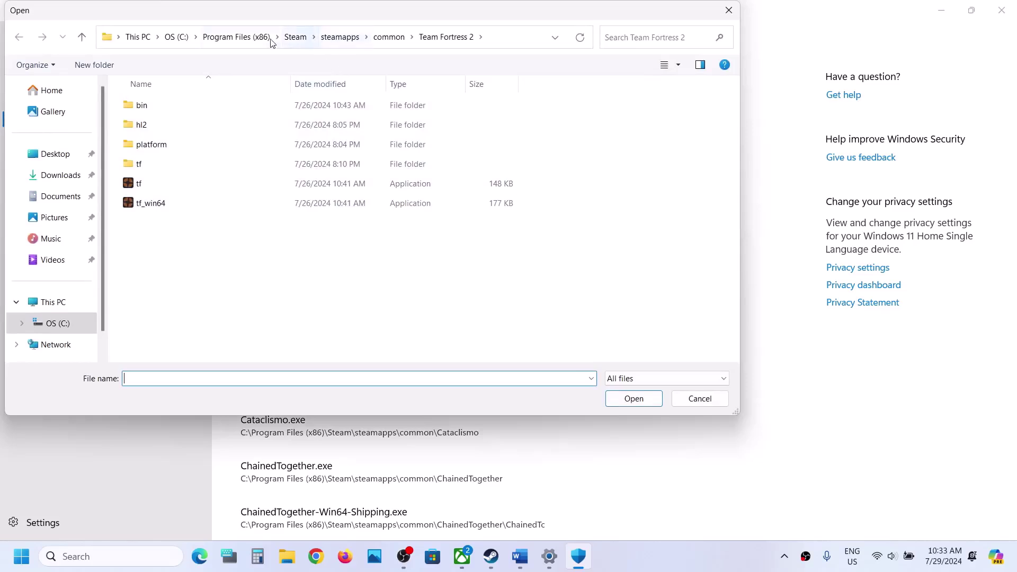
Step: Browse to the game folder C:\Program Files (x86)\Steam\steamapps\common\Path of Exile in the file picker
click(44, 305)
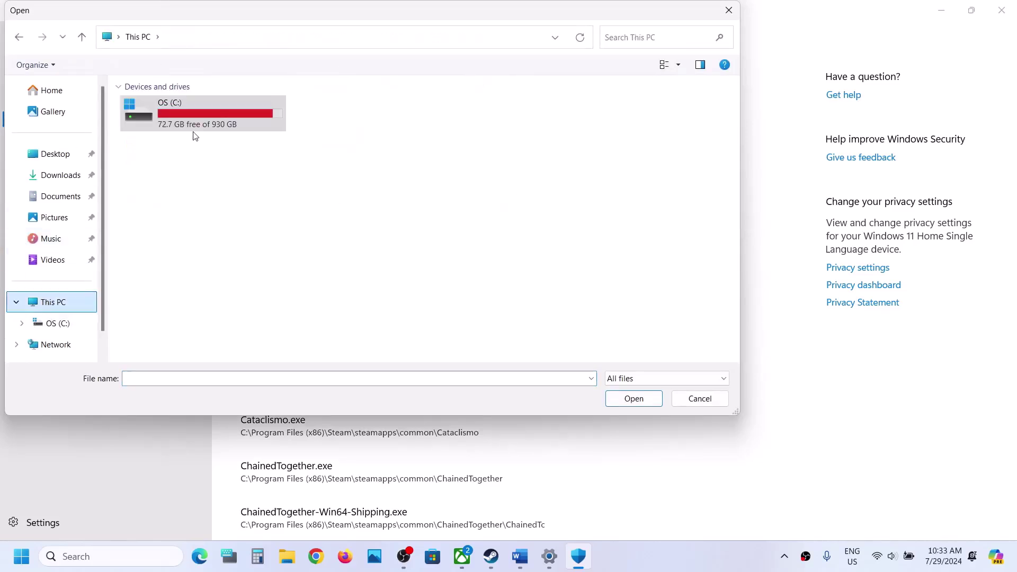
double_click(197, 130)
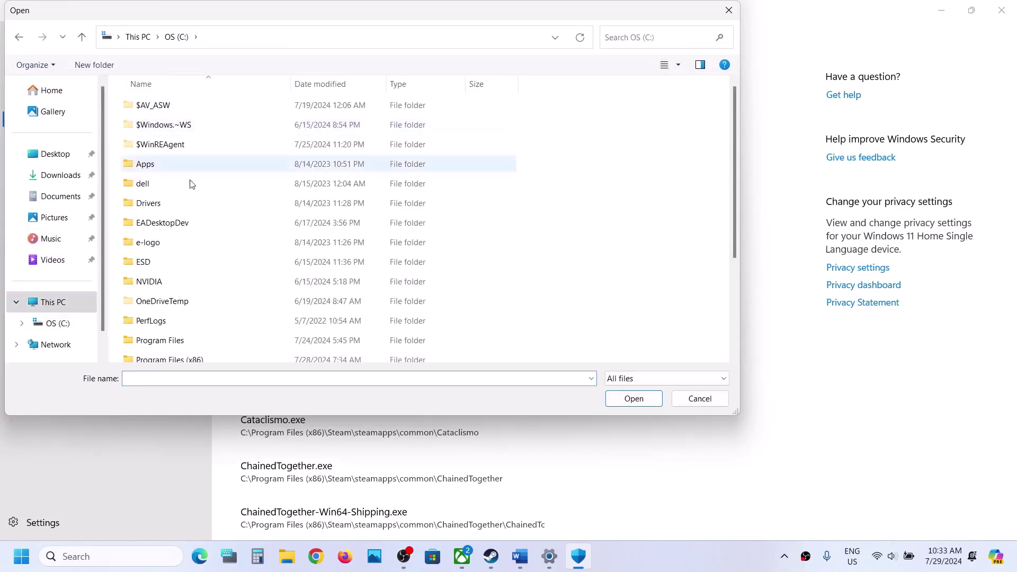
scroll(188, 278, down, 2)
double_click(175, 255)
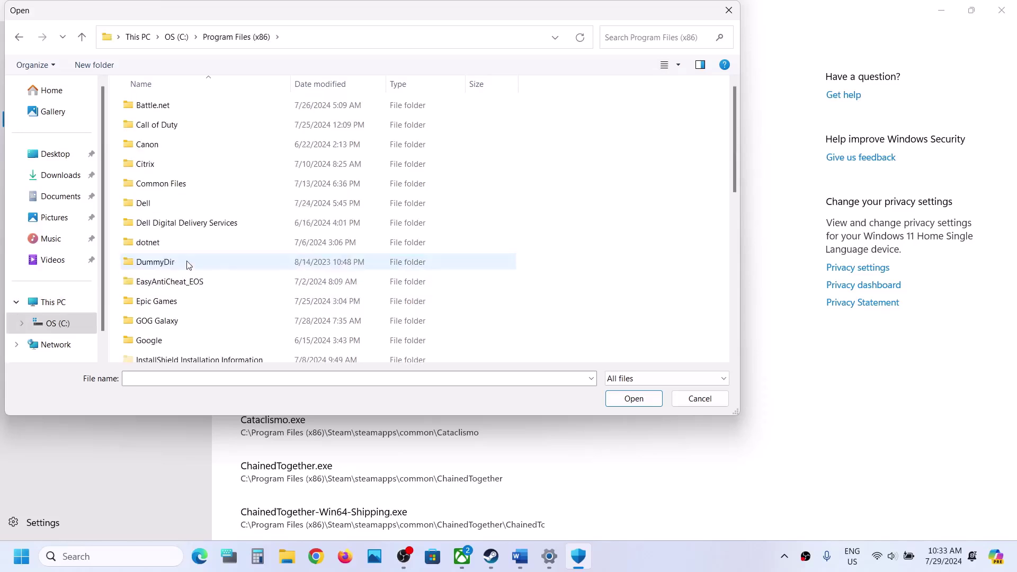
scroll(180, 270, down, 5)
key(s)
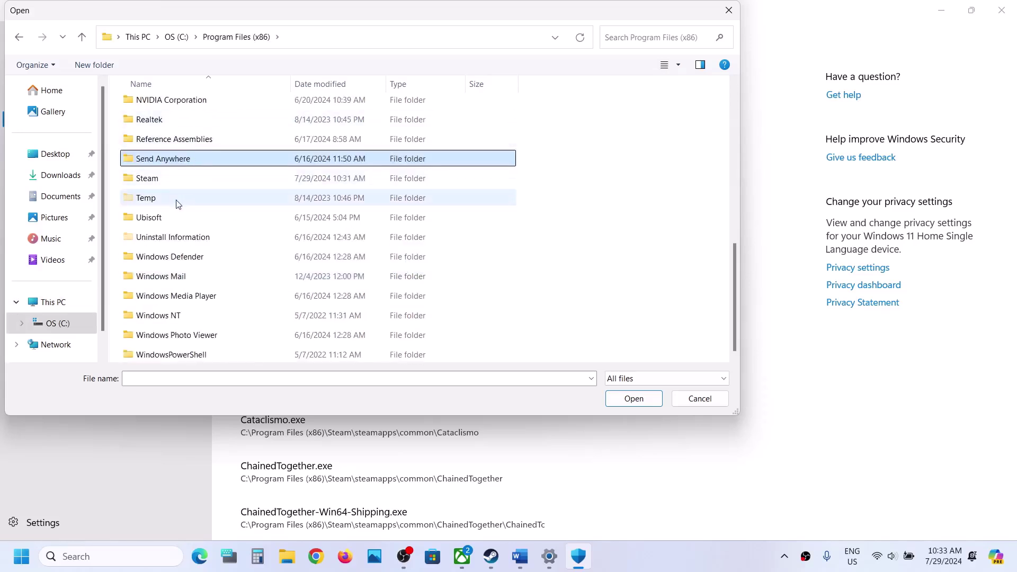
click(168, 185)
double_click(167, 184)
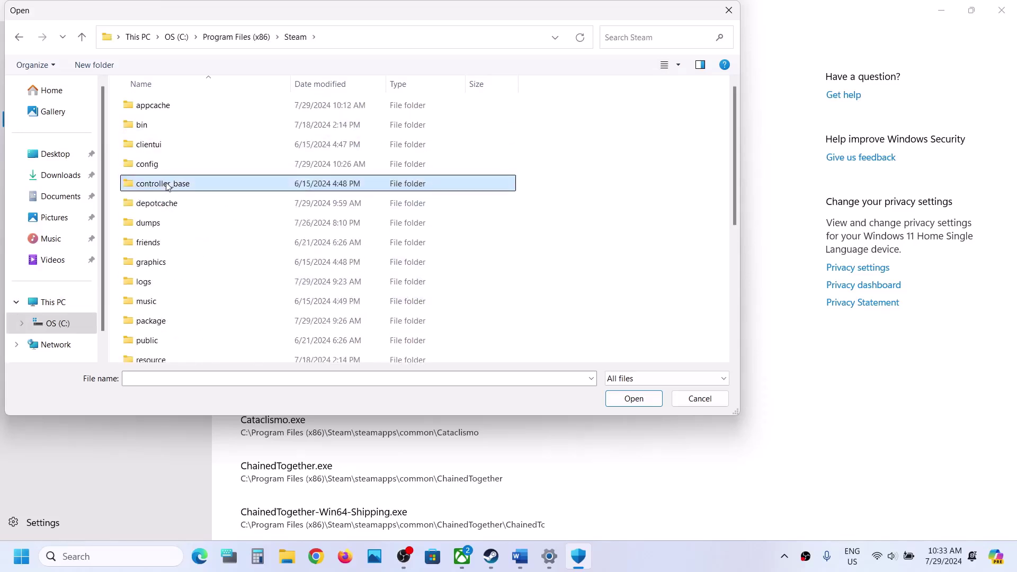
key(s)
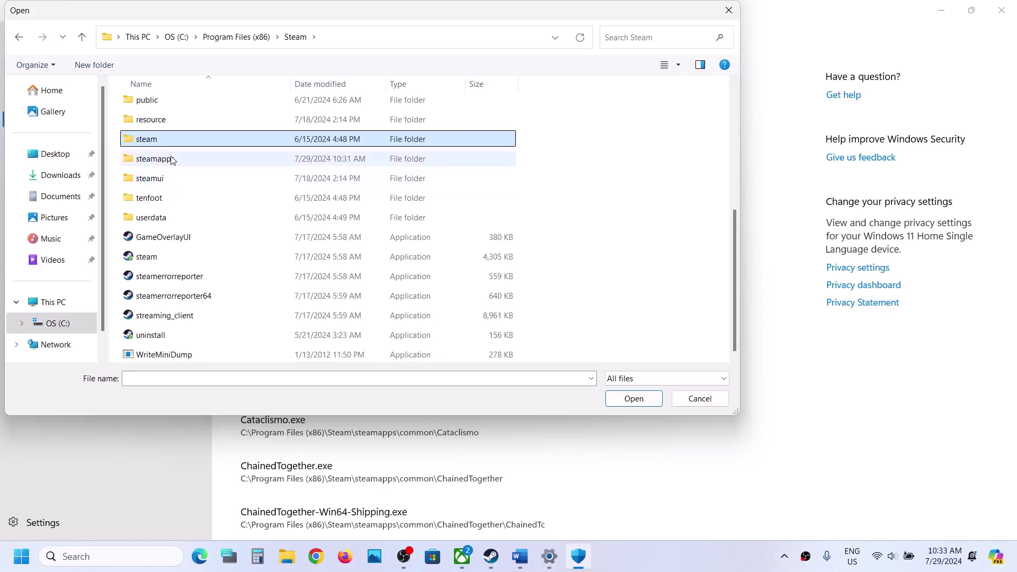
double_click(171, 158)
double_click(174, 108)
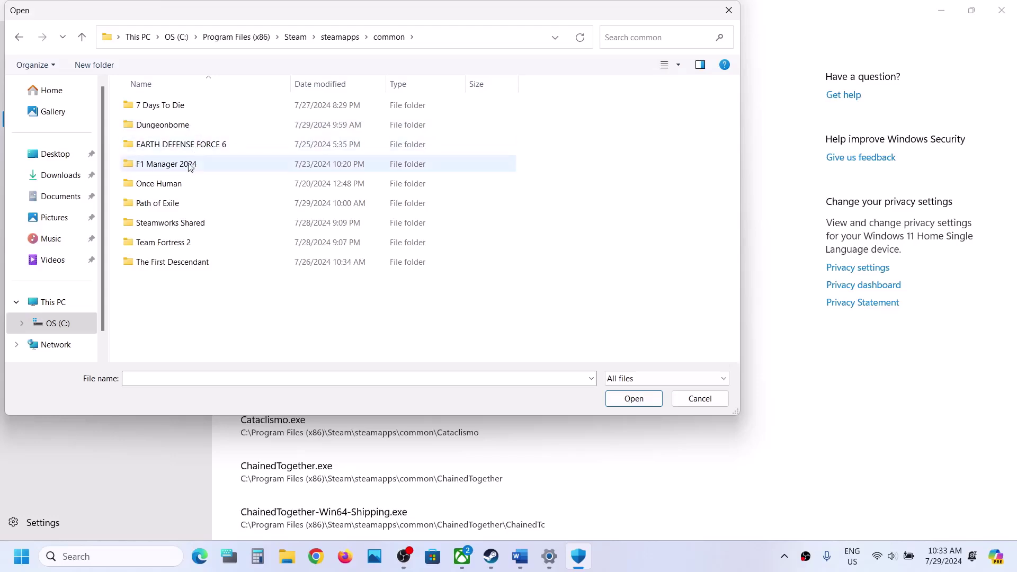
double_click(173, 204)
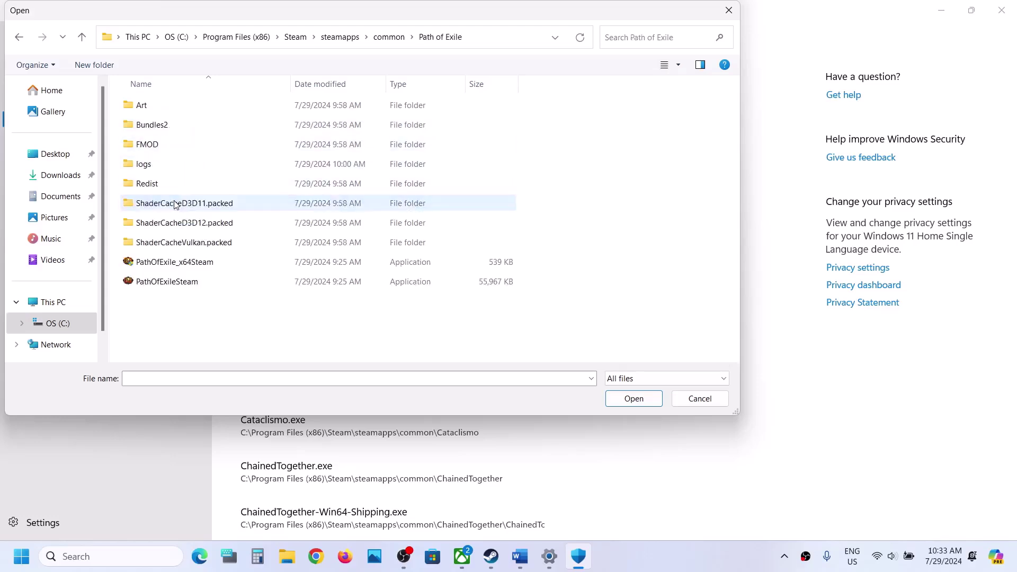
Step: Allow both PathOfExile_x64Steam and PathOfExileSteam through Controlled folder access
click(180, 263)
click(616, 400)
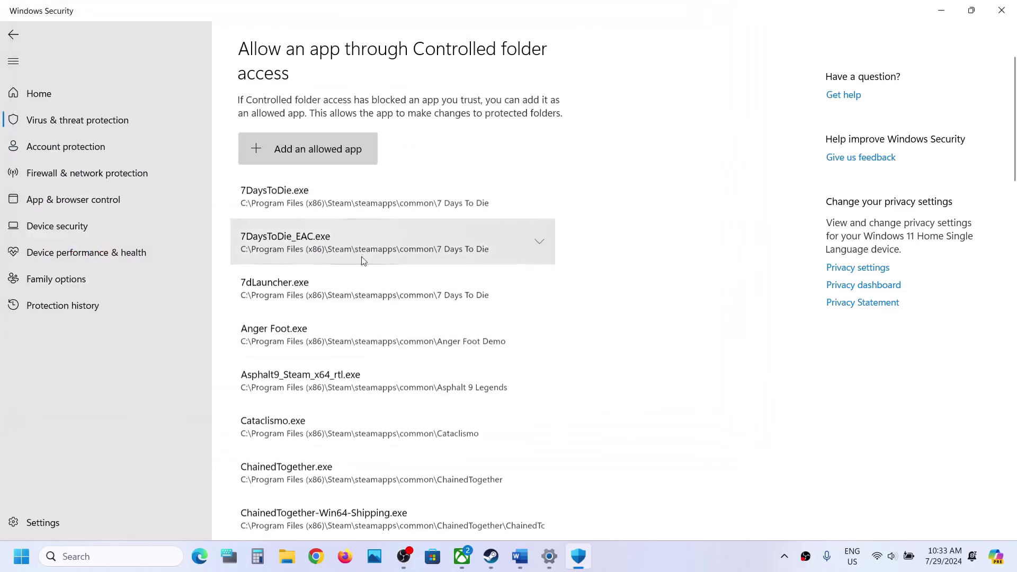
click(267, 146)
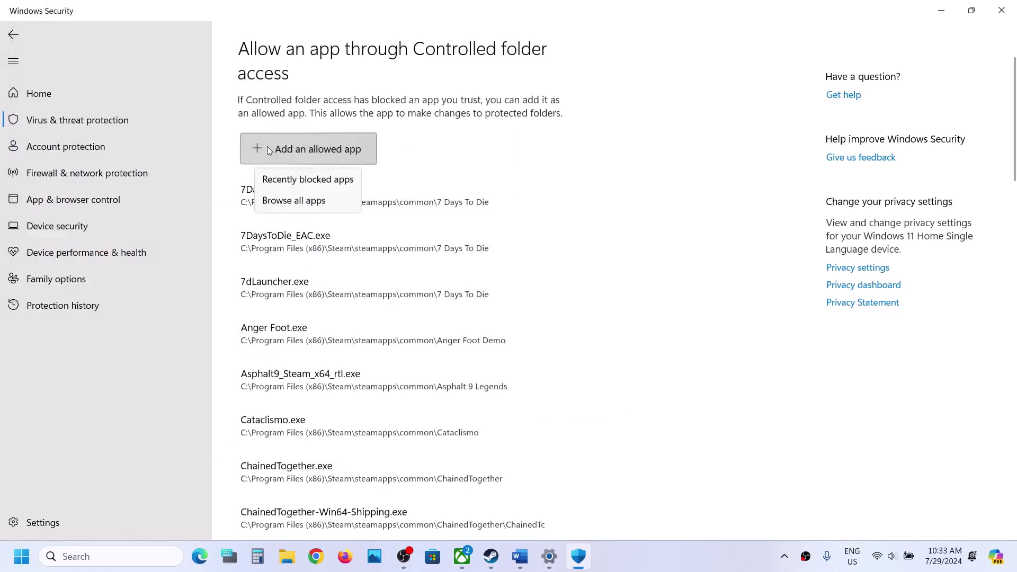
click(290, 197)
click(167, 281)
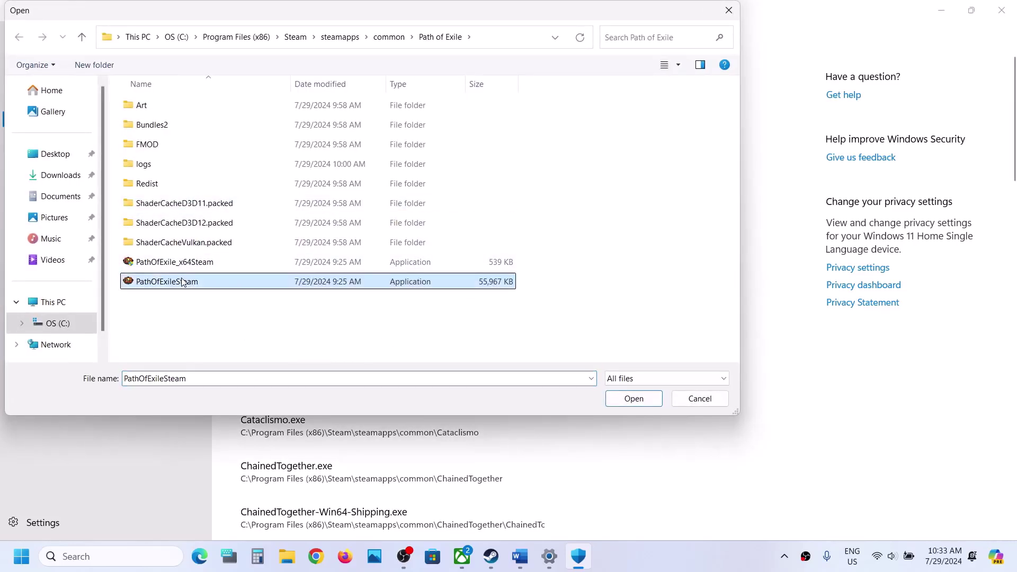
click(623, 402)
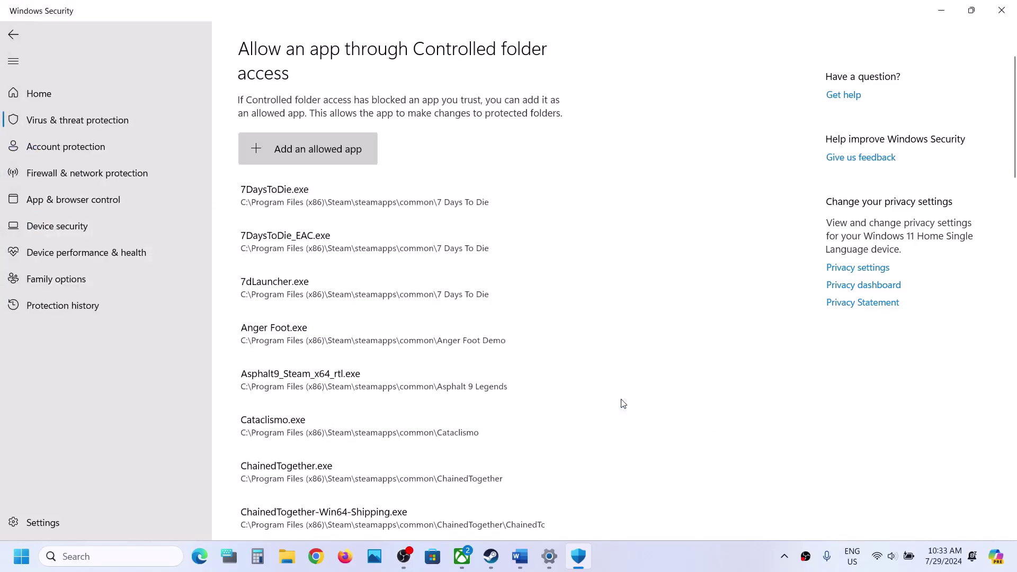
Step: Switch to Control Panel, open the apps allowed through Windows Defender Firewall, and unlock the list for changes
click(151, 560)
text(control)
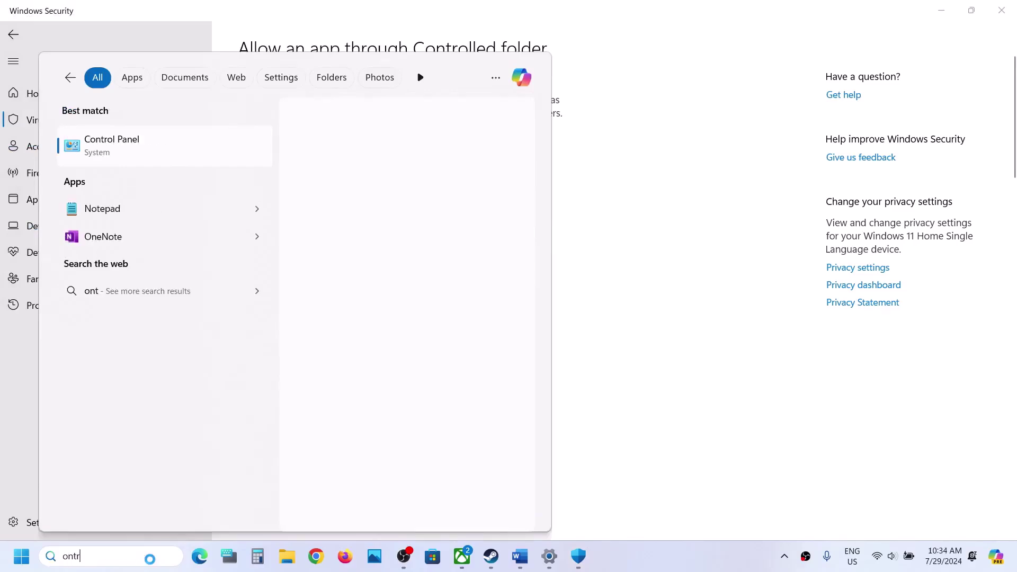
key(Return)
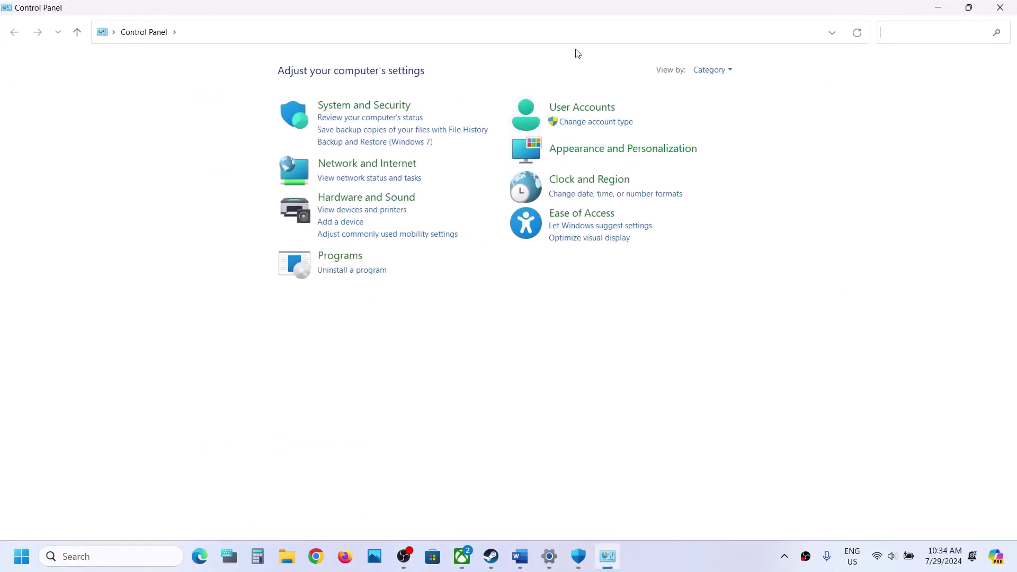
click(359, 105)
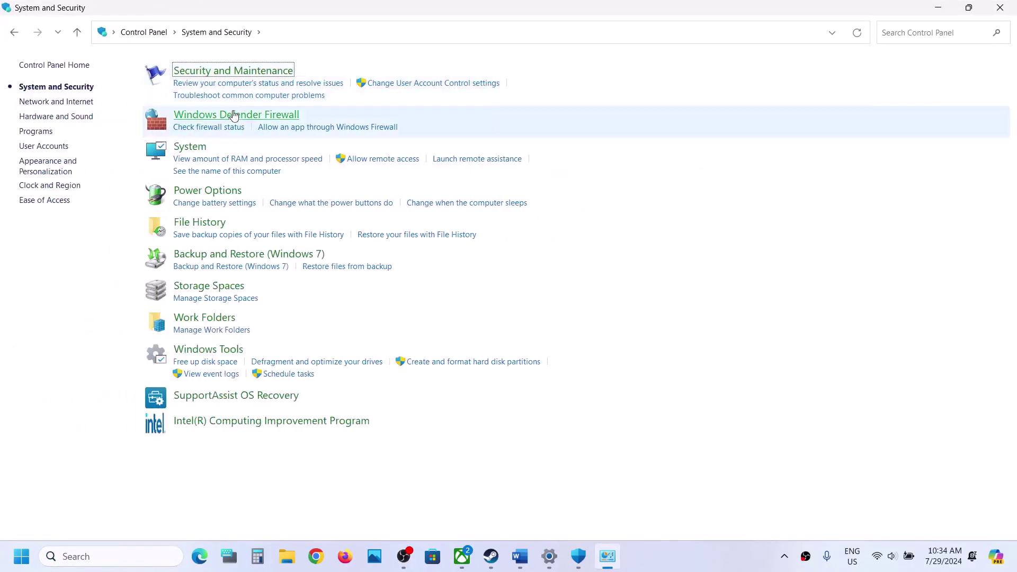
click(233, 116)
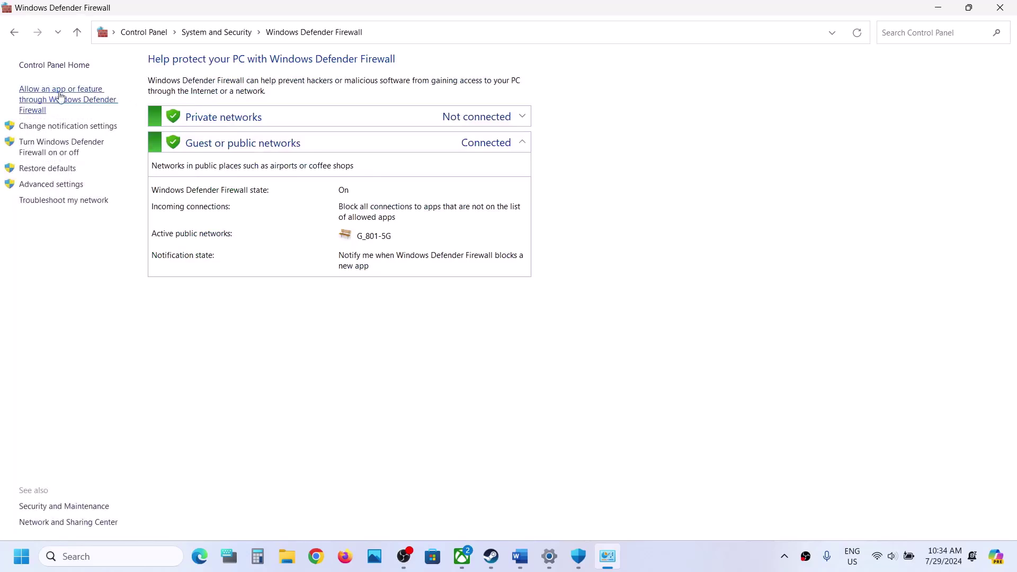
click(66, 106)
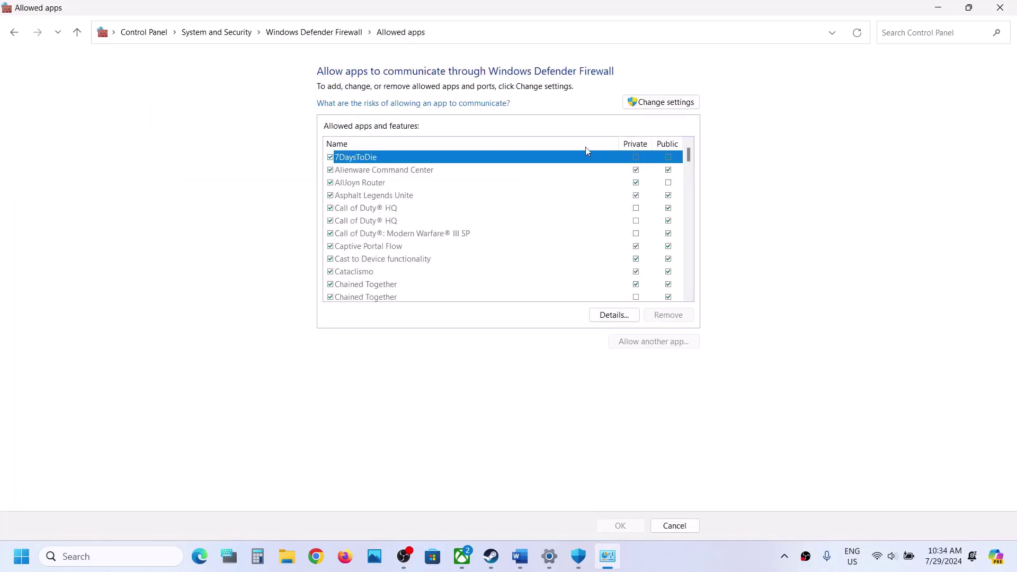
click(662, 102)
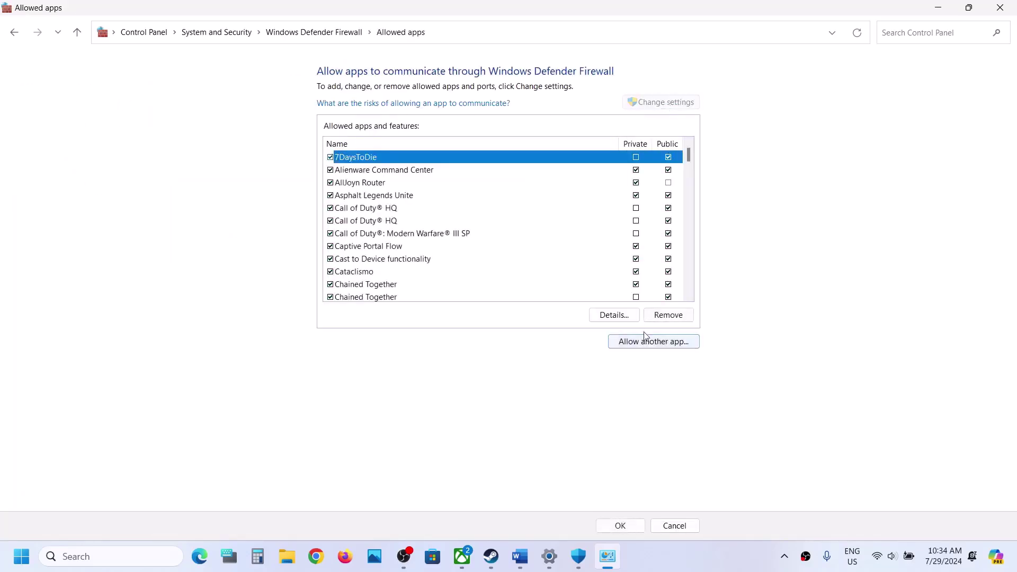
Step: Add PathOfExile_x64Steam from the steamapps\common\Path of Exile folder to the firewall's allowed apps
click(644, 340)
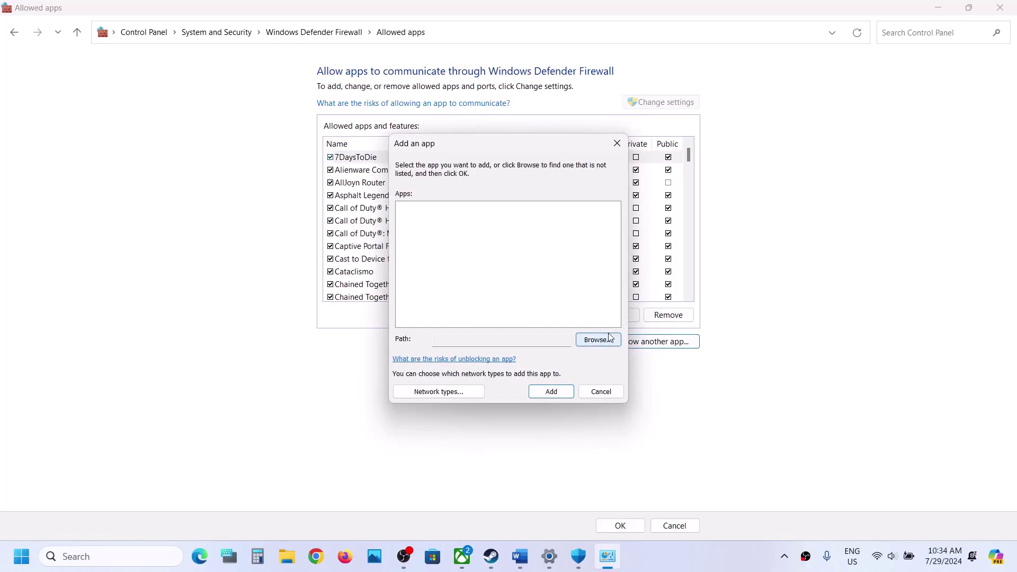
click(599, 340)
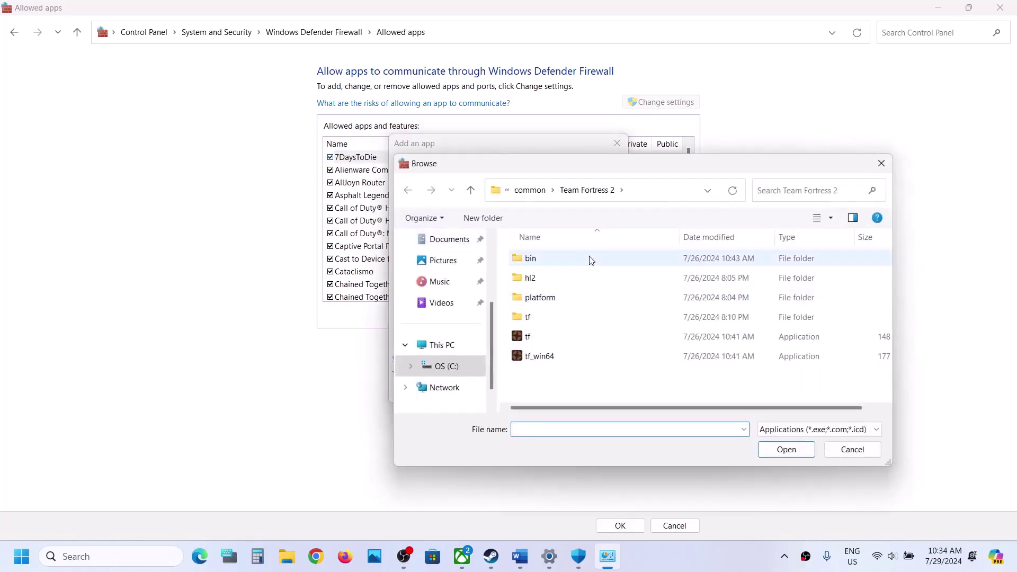
click(529, 189)
scroll(569, 317, down, 1)
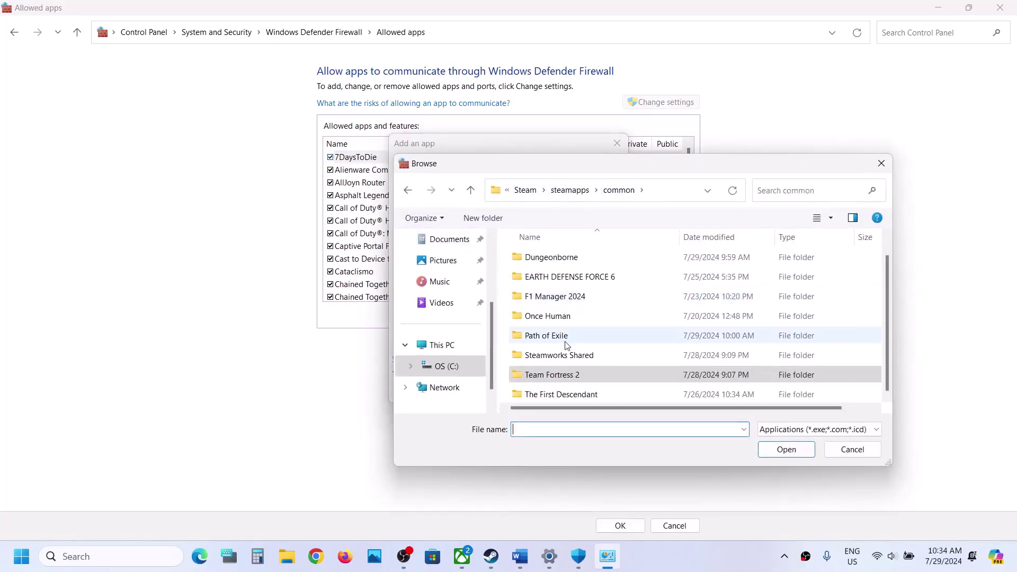
double_click(566, 339)
scroll(595, 329, down, 1)
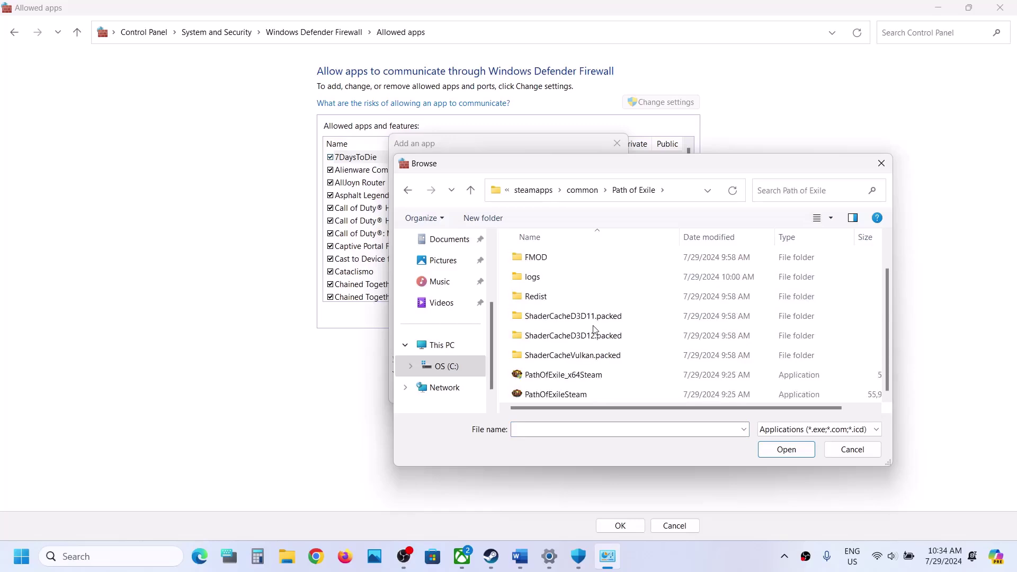
click(567, 375)
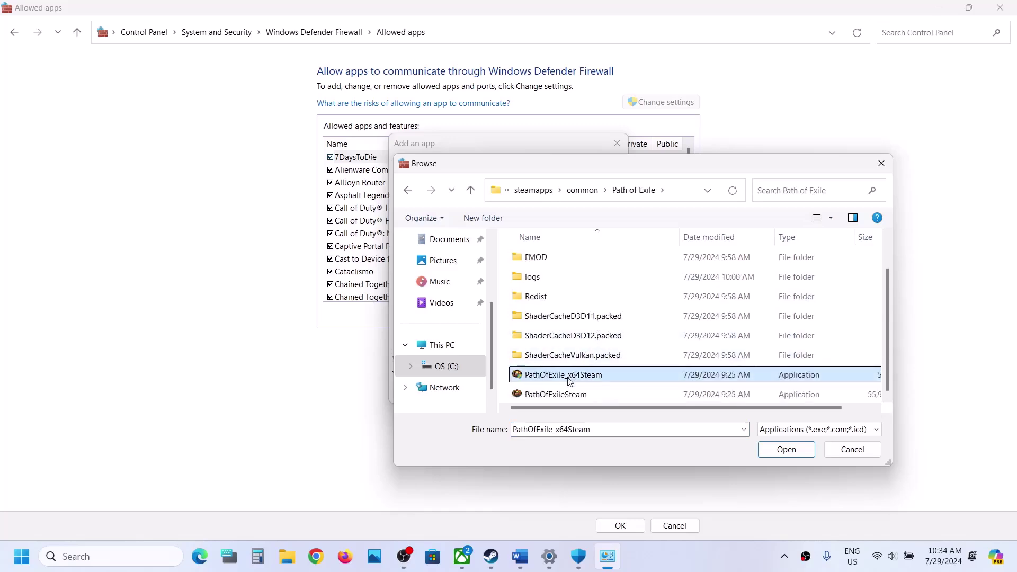
click(784, 449)
click(535, 397)
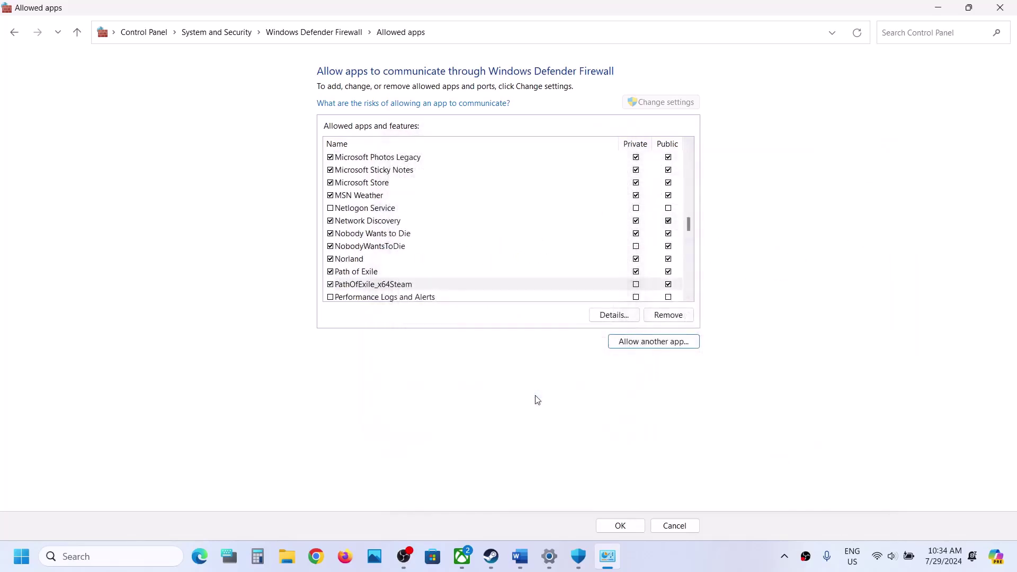
Step: Try to add PathOfExileSteam from the Path of Exile folder to the firewall's allowed apps, and close the add dialog
click(626, 342)
click(596, 339)
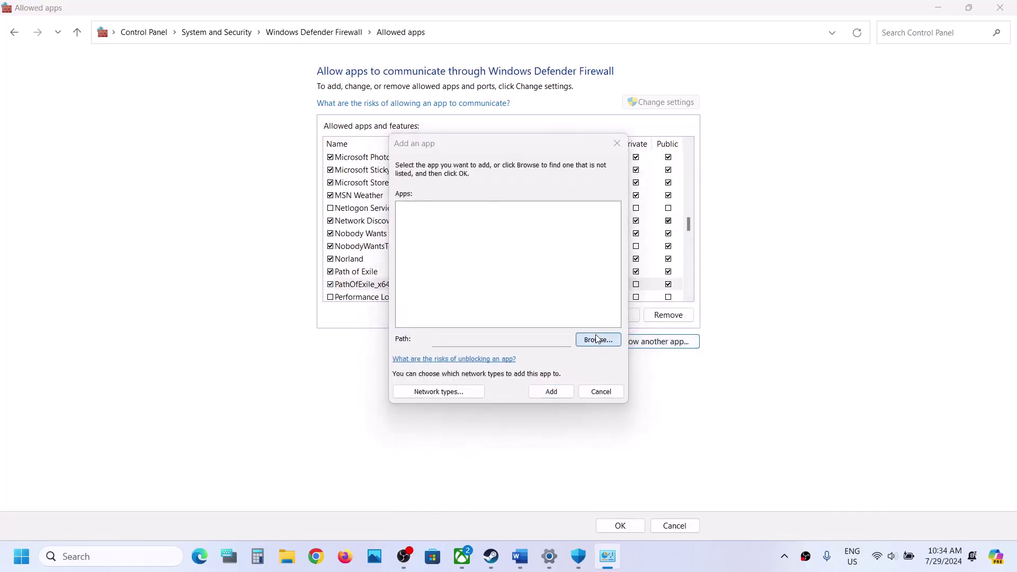
scroll(546, 310, down, 1)
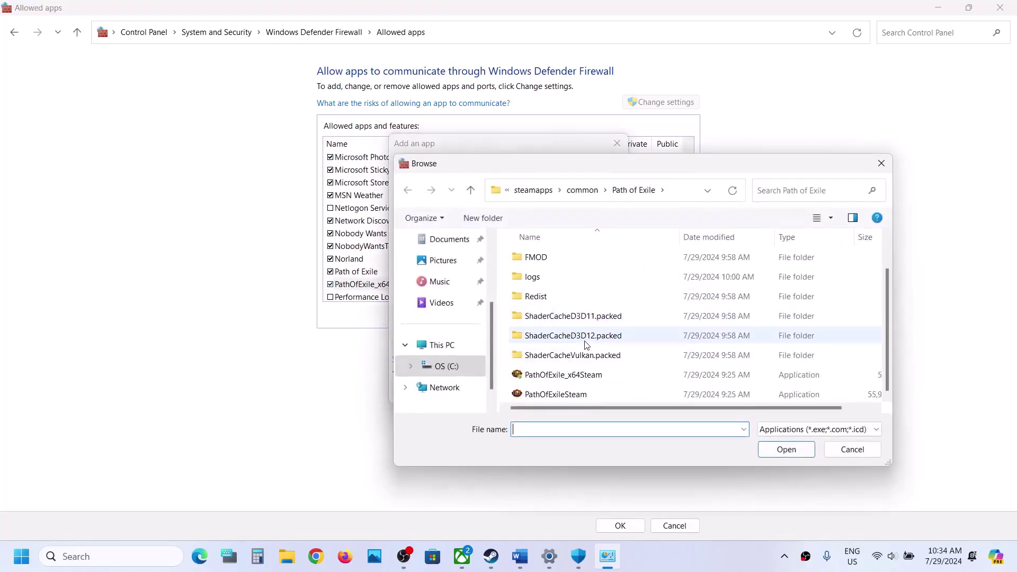
click(563, 395)
click(783, 449)
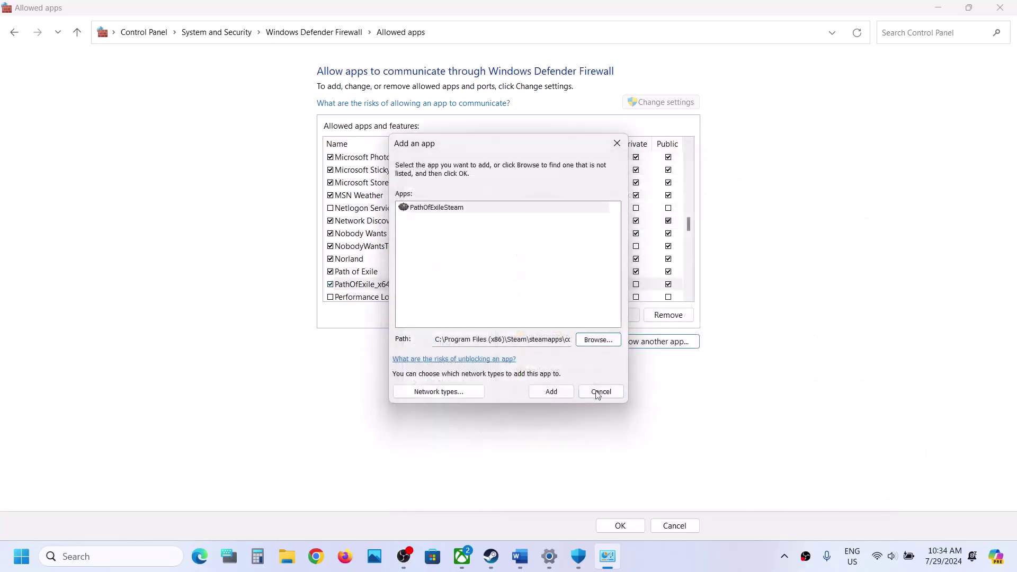
click(550, 392)
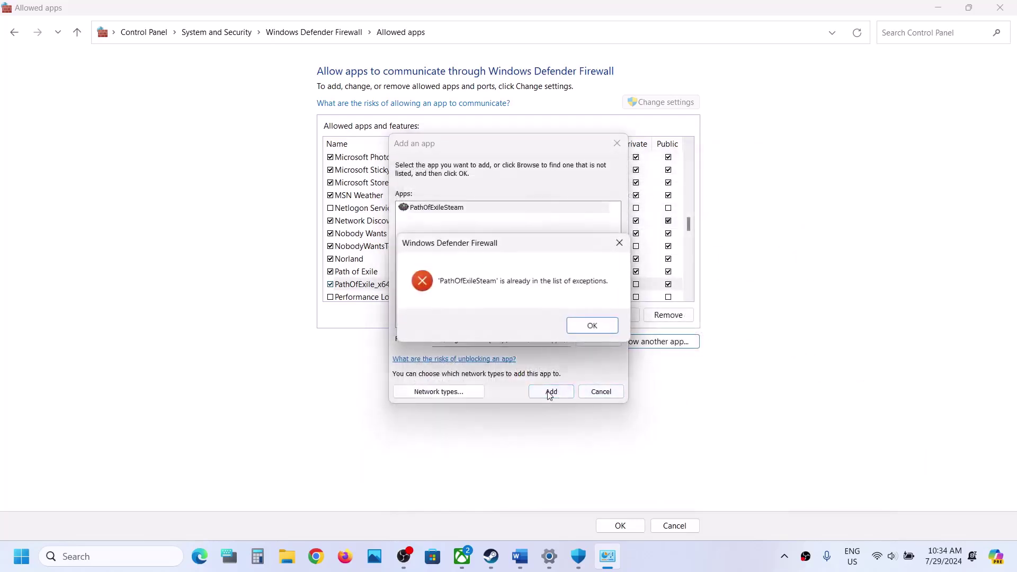
click(589, 324)
click(616, 143)
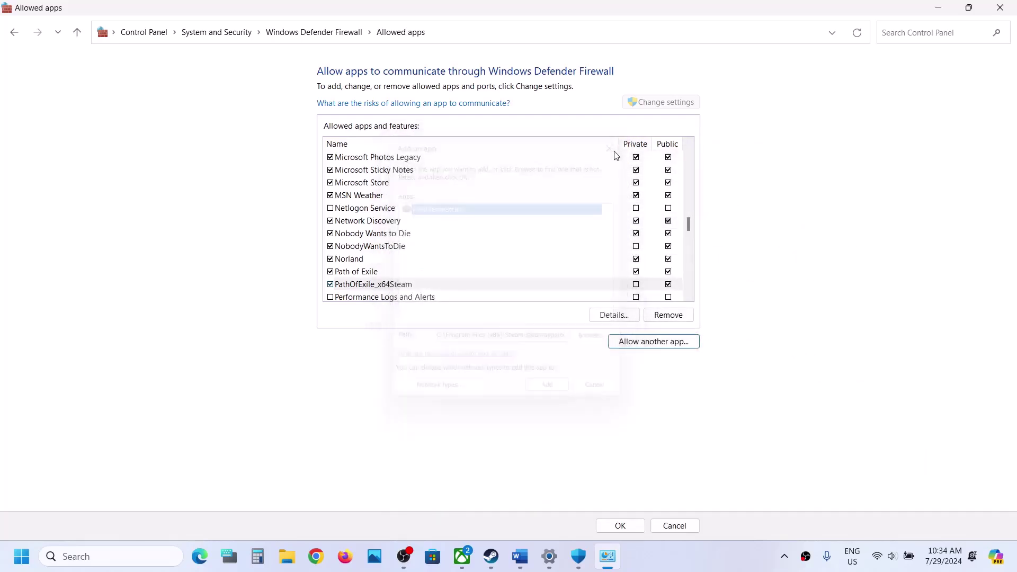
Step: Check the Path of Exile and PathOfExile_x64Steam entries, save the allowed apps list, and close the Control Panel, Windows Security and Settings windows
click(373, 272)
click(375, 286)
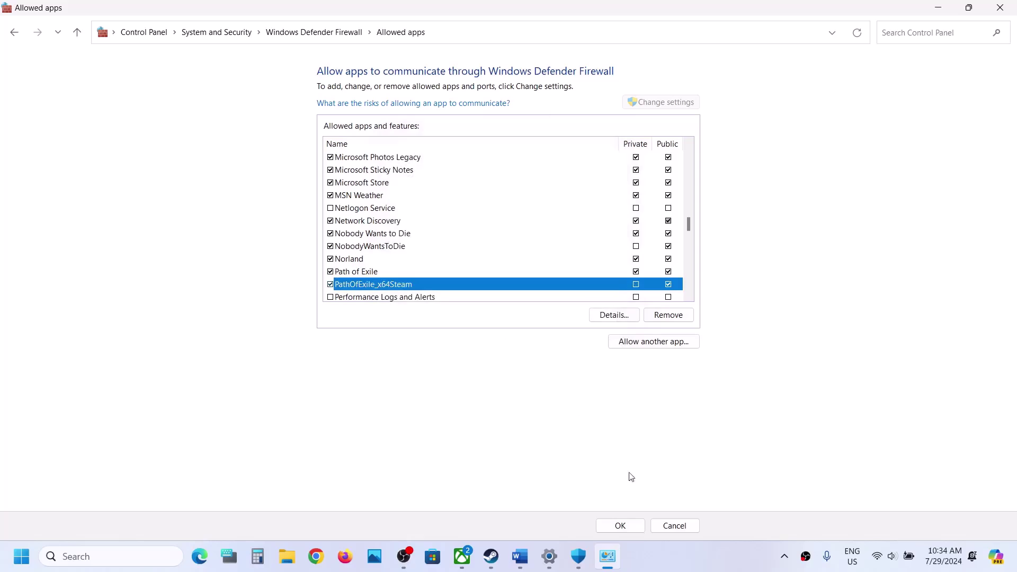
click(621, 524)
click(1009, 7)
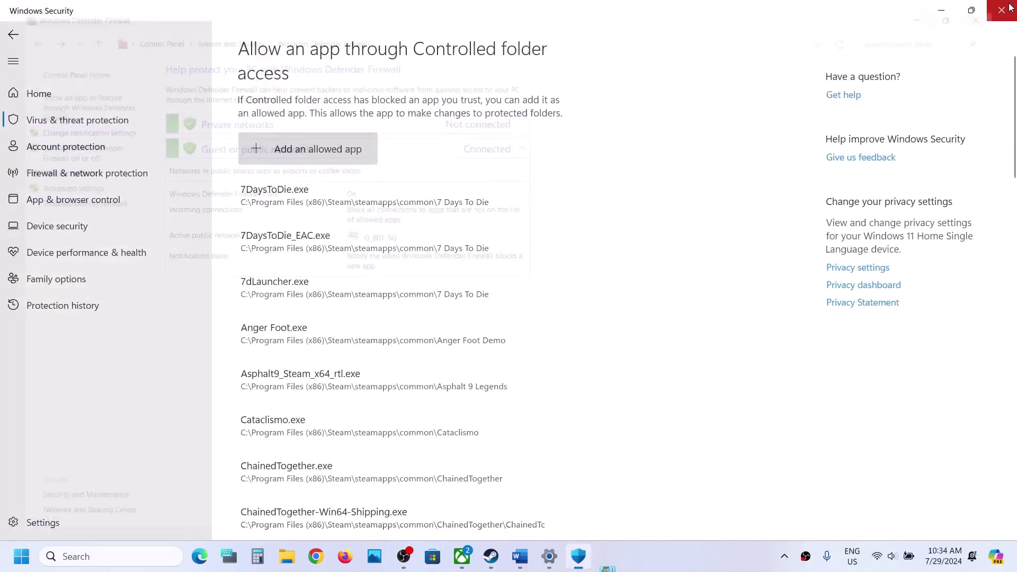
click(1009, 8)
click(1009, 8)
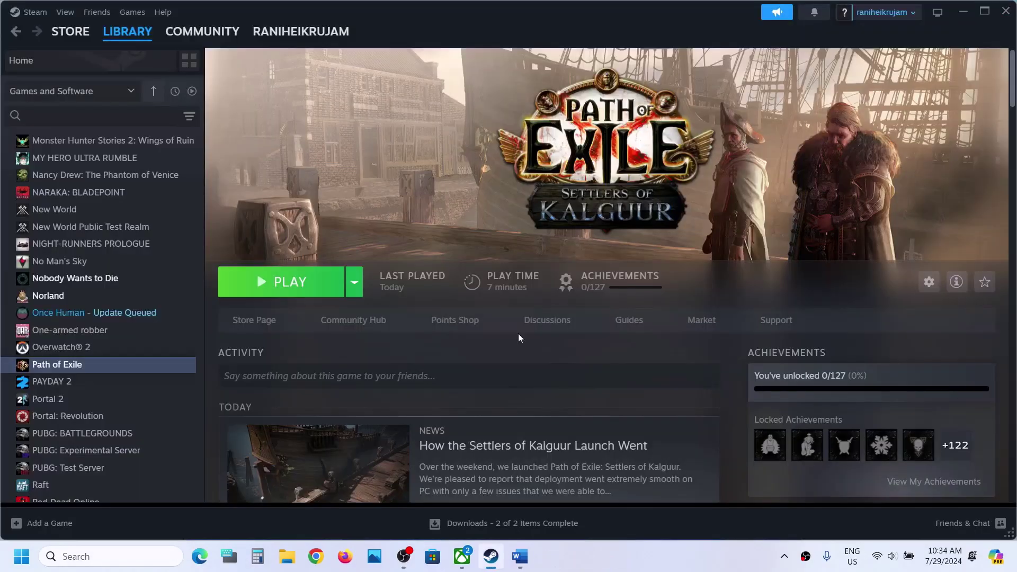
Step: Switch to the Word document and read Step 4 about a clean installation of the graphics driver
click(519, 556)
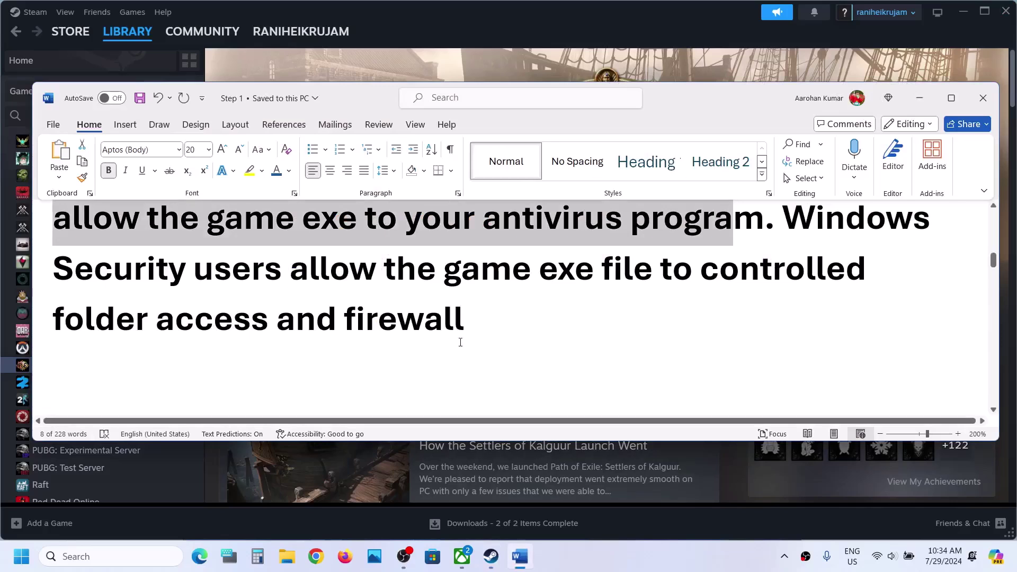
scroll(460, 342, down, 3)
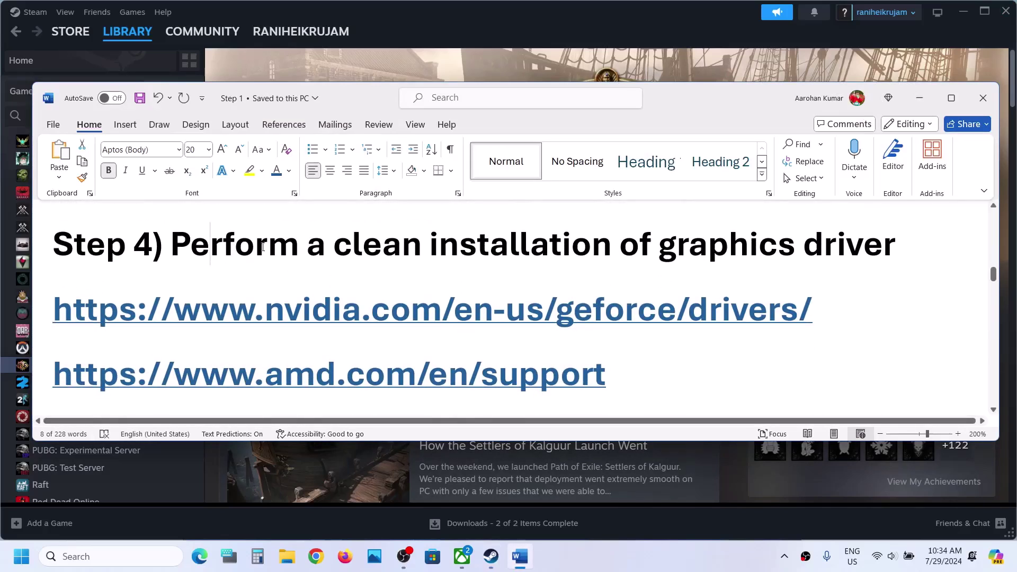
drag(172, 244, 900, 249)
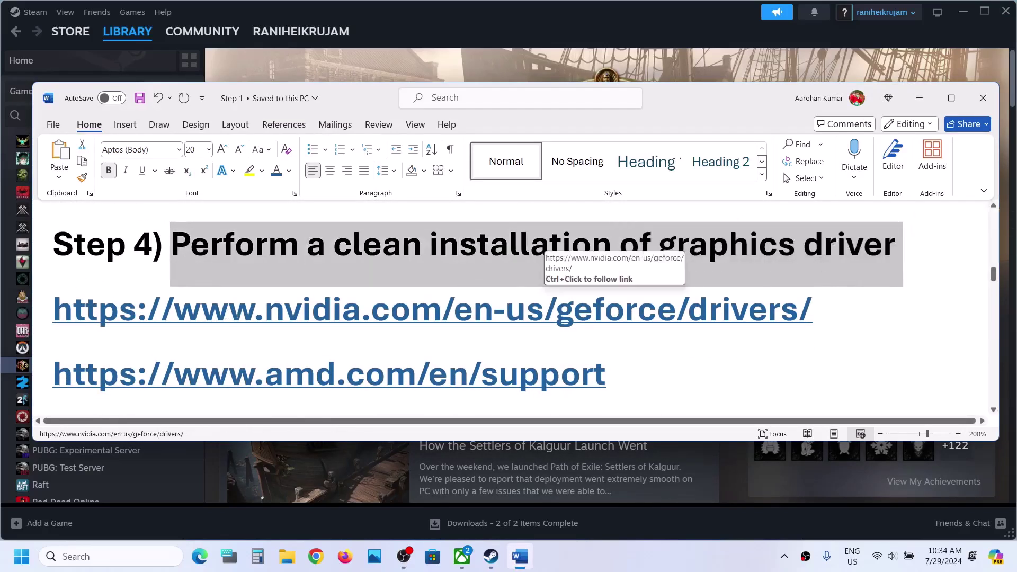
Step: Review the NVIDIA and AMD driver download links listed under Step 4 of the document
drag(227, 314, 466, 318)
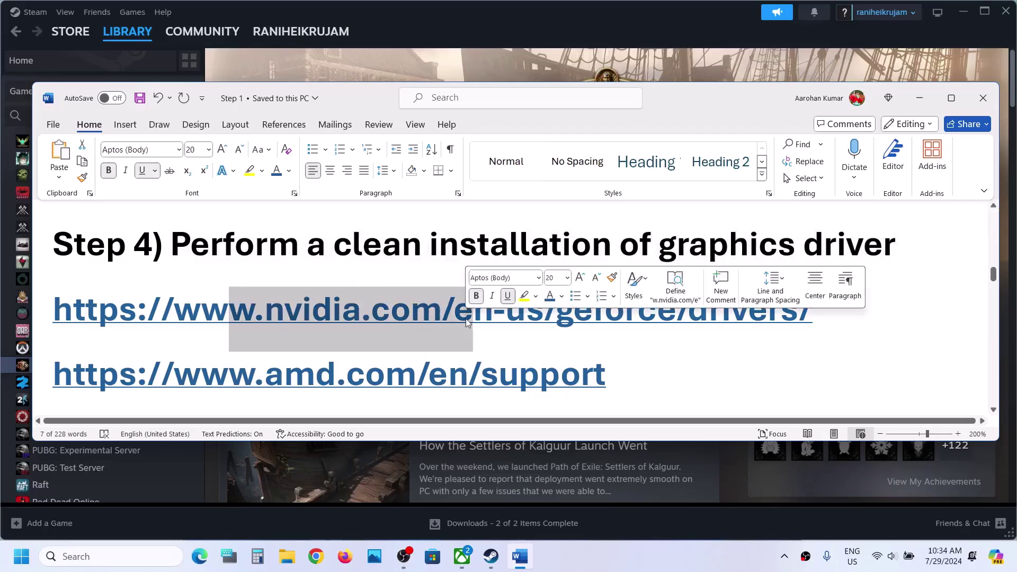
scroll(353, 331, down, 2)
drag(199, 282, 466, 286)
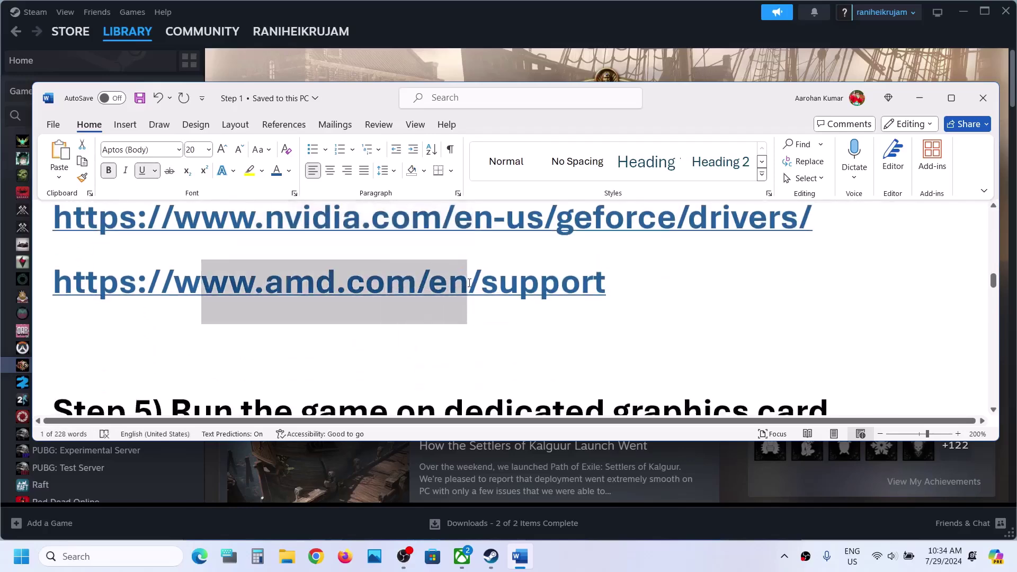
Step: On NVIDIA's driver page in Chrome, search for the GeForce RTX 30 Series (Notebooks), GeForce RTX 3050 Laptop GPU driver for Windows 11
click(664, 566)
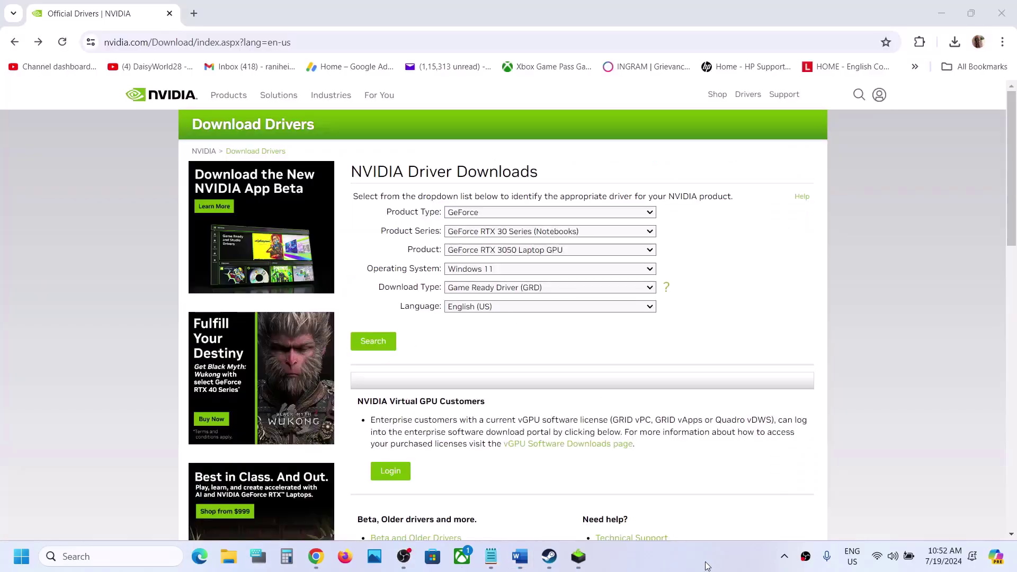
click(533, 213)
click(494, 226)
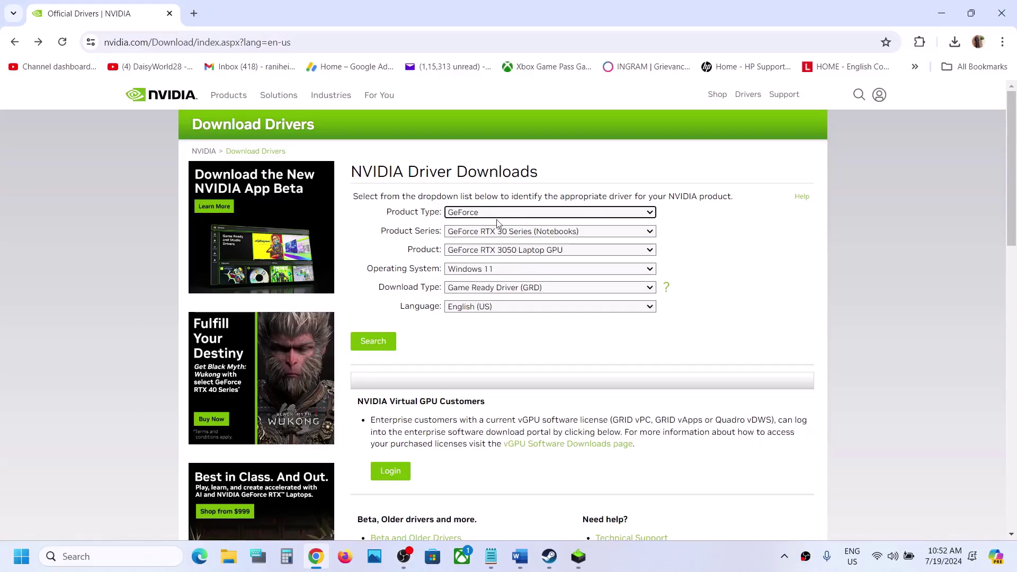
click(497, 233)
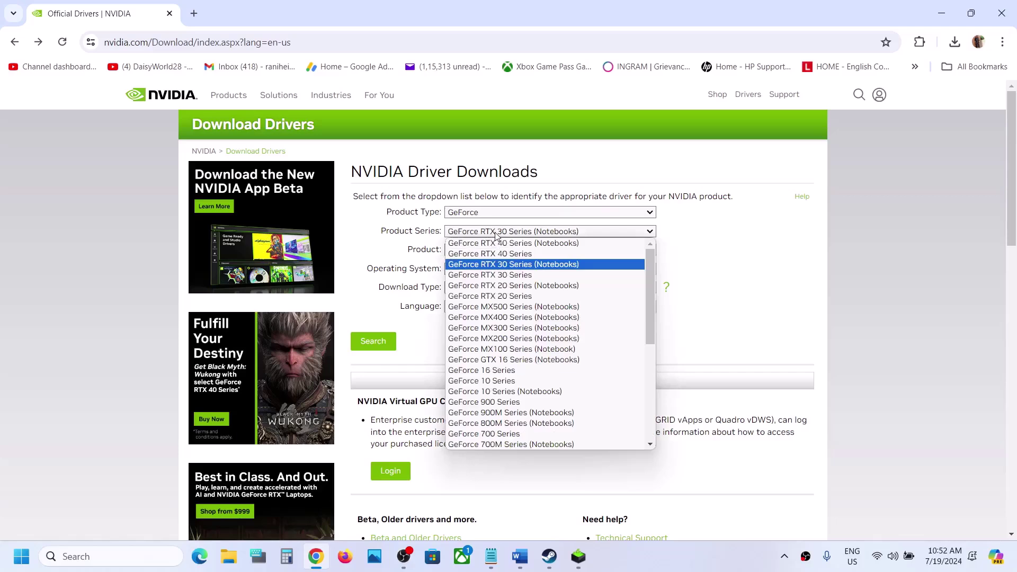
click(527, 264)
click(514, 254)
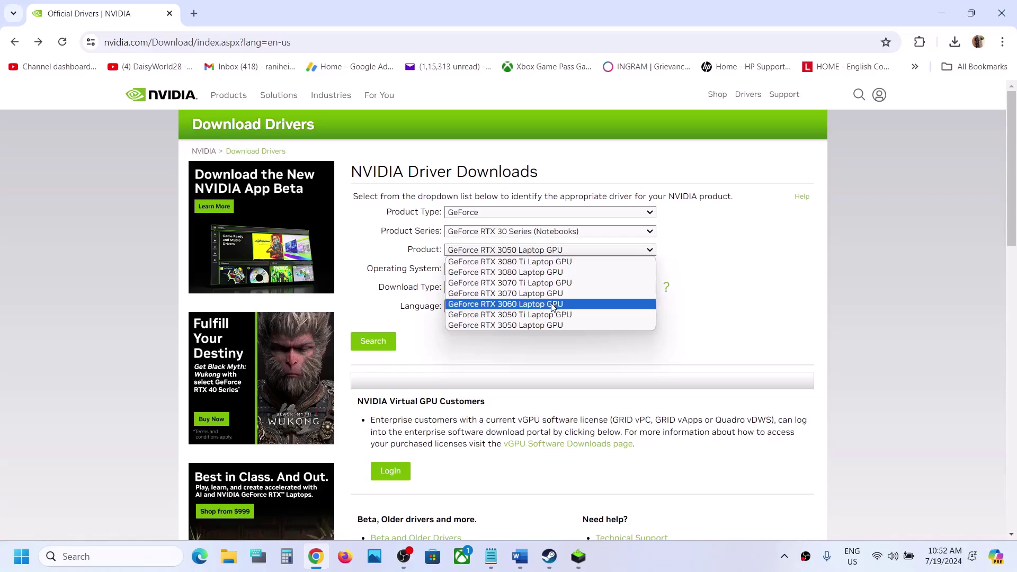
click(544, 326)
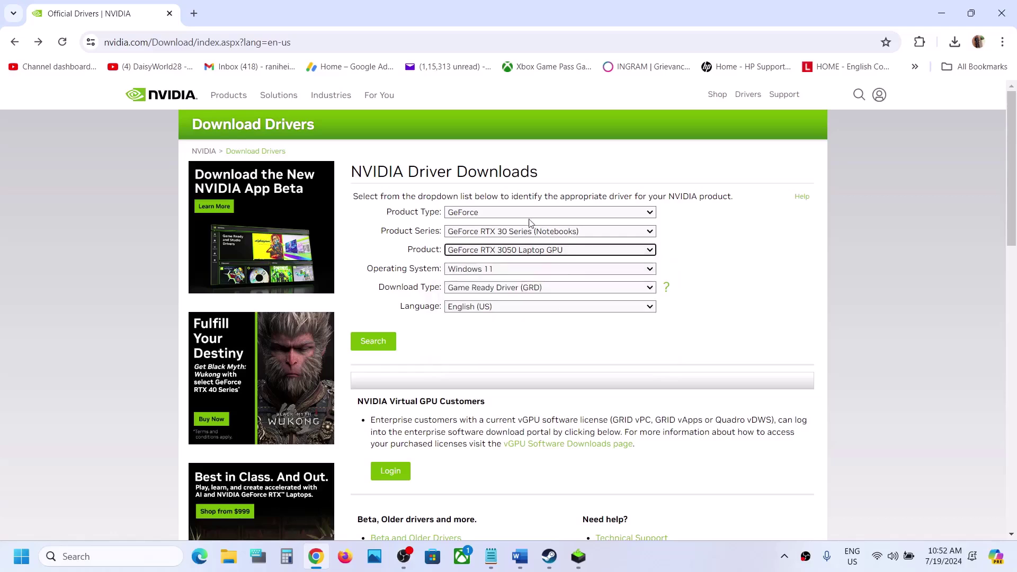
click(495, 276)
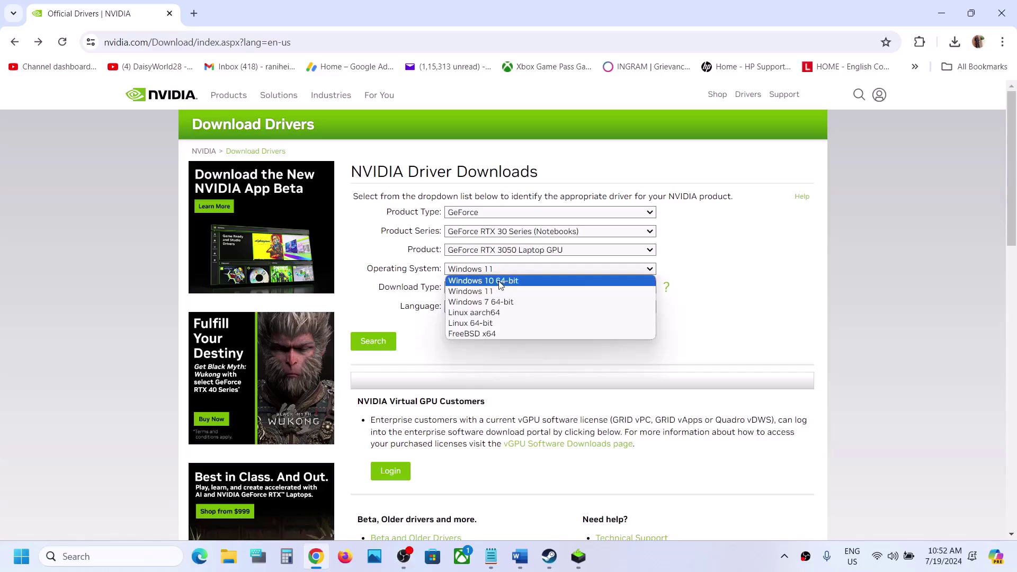
click(528, 291)
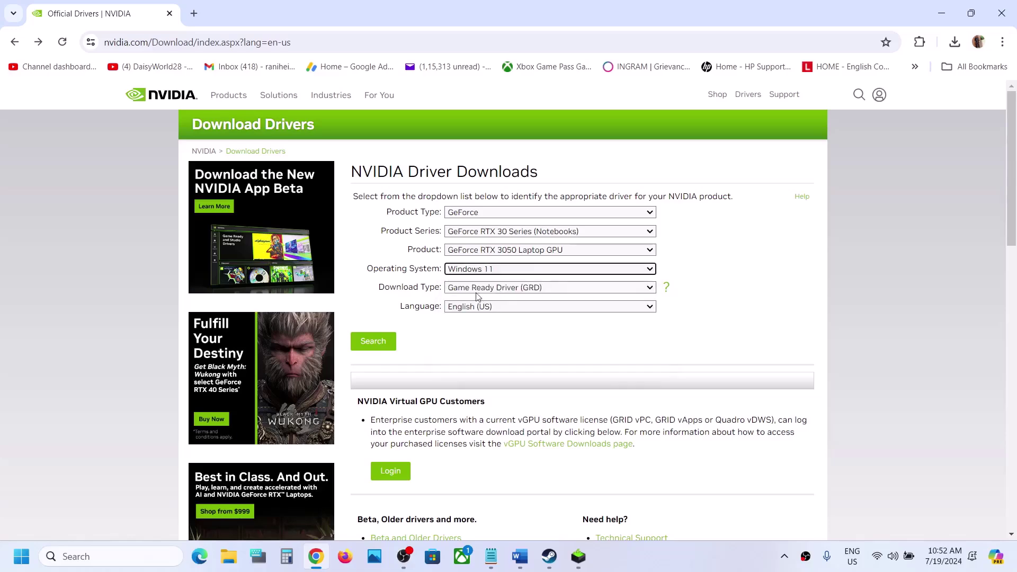
click(374, 341)
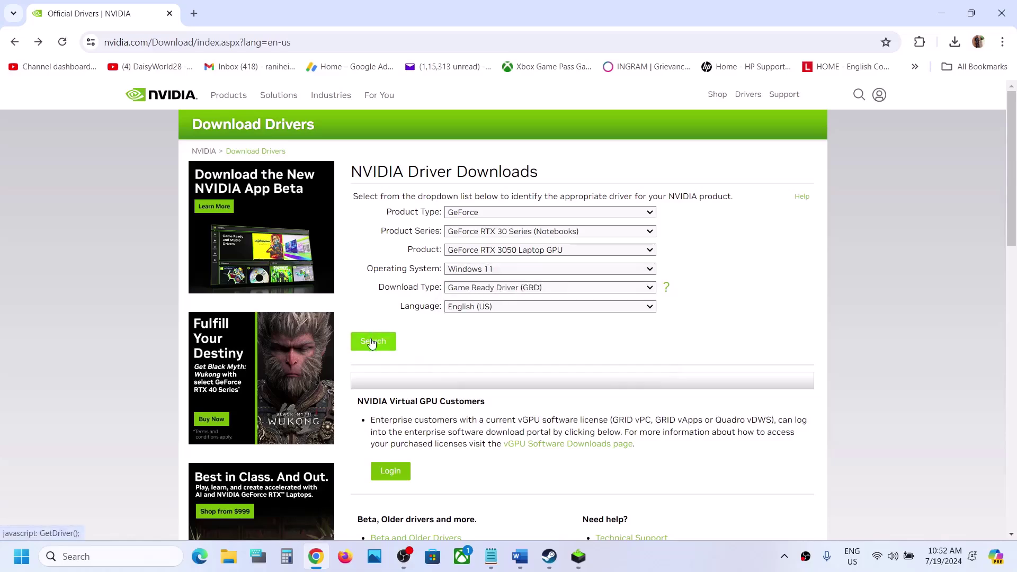
Step: Download the NVIDIA 560.70 notebook driver and launch its installer from the browser's downloads
click(394, 272)
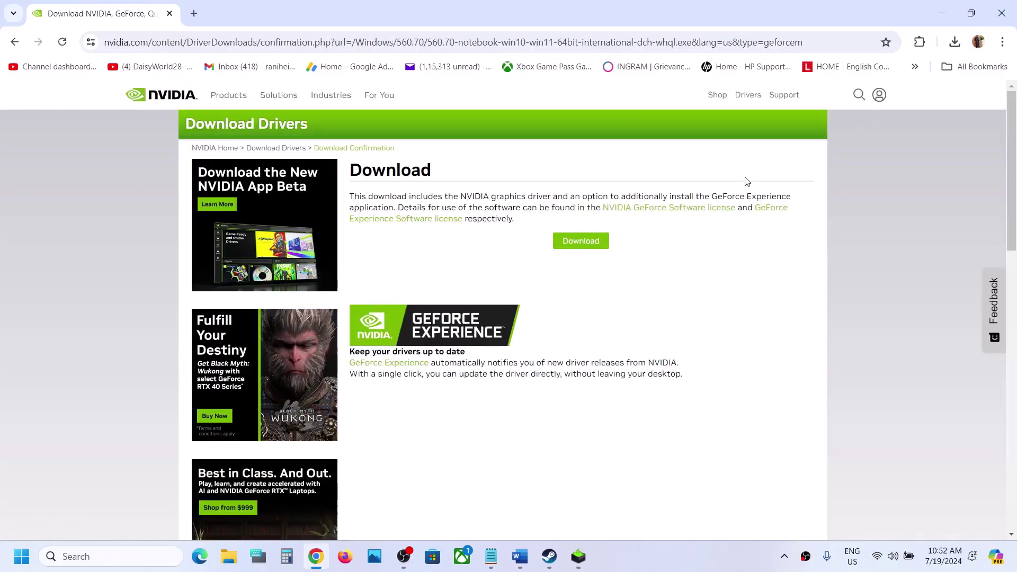
click(593, 242)
click(956, 43)
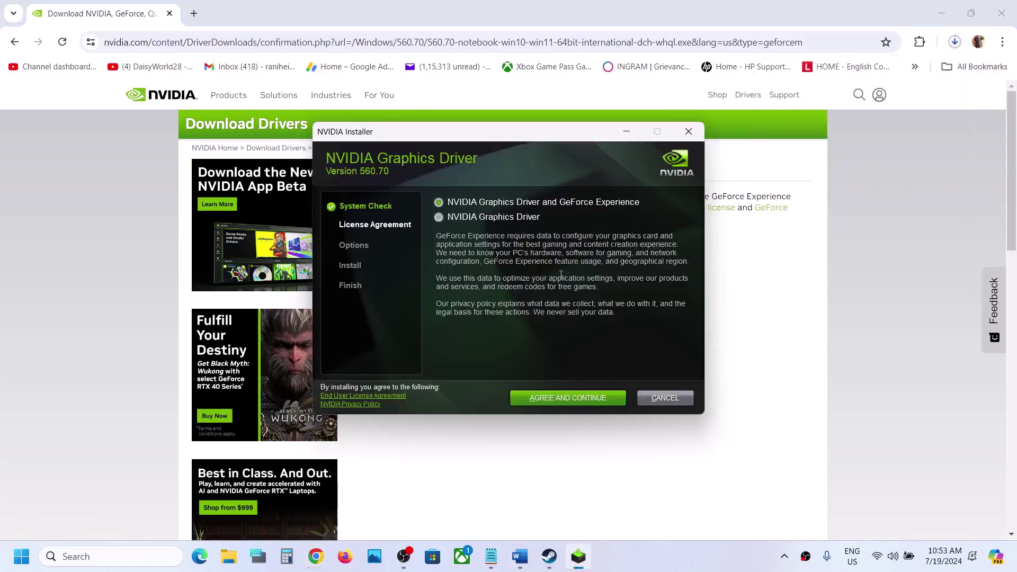
Step: Accept the license for NVIDIA Graphics Driver and GeForce Experience, and start a Custom (Advanced) install with a clean installation
click(555, 398)
click(473, 280)
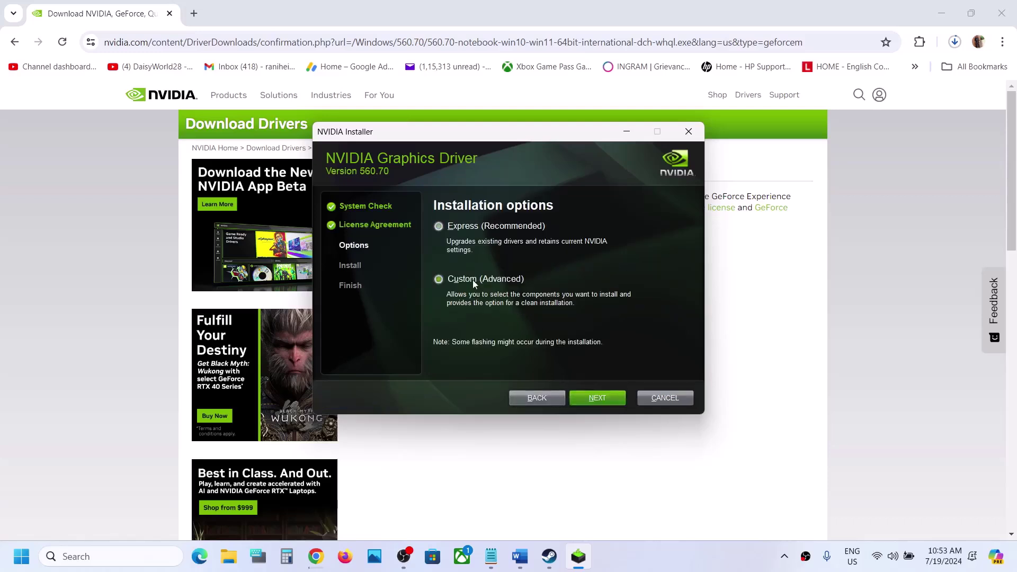
click(587, 397)
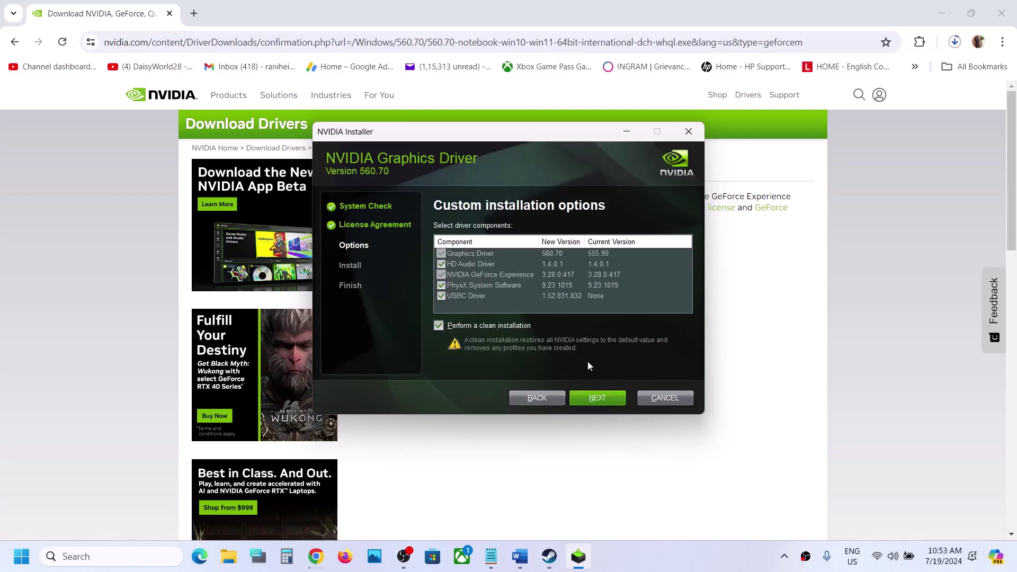
click(599, 399)
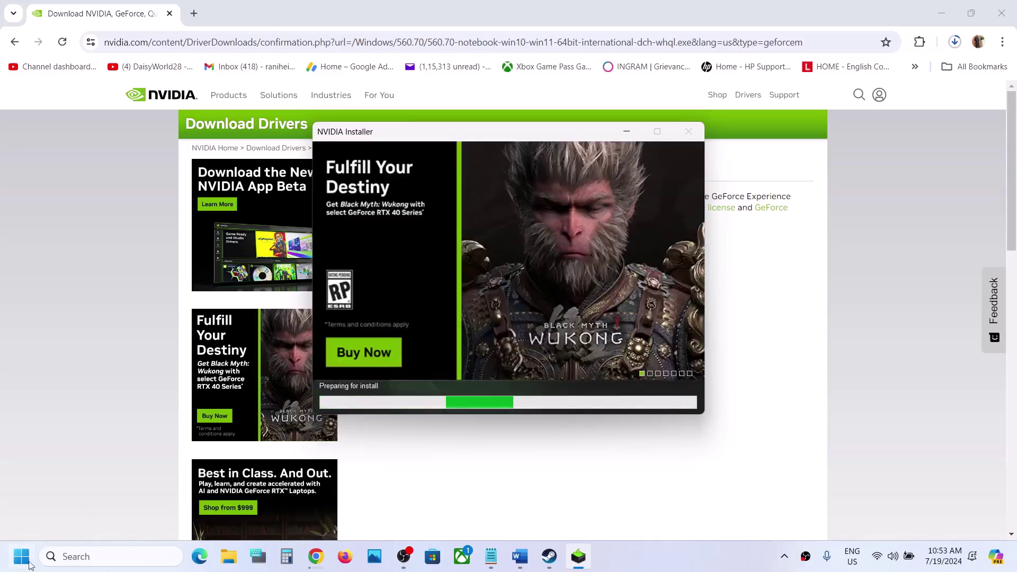
Step: Display the Windows power options containing Restart, and switch back to the Word document with the troubleshooting steps
key(super)
click(385, 512)
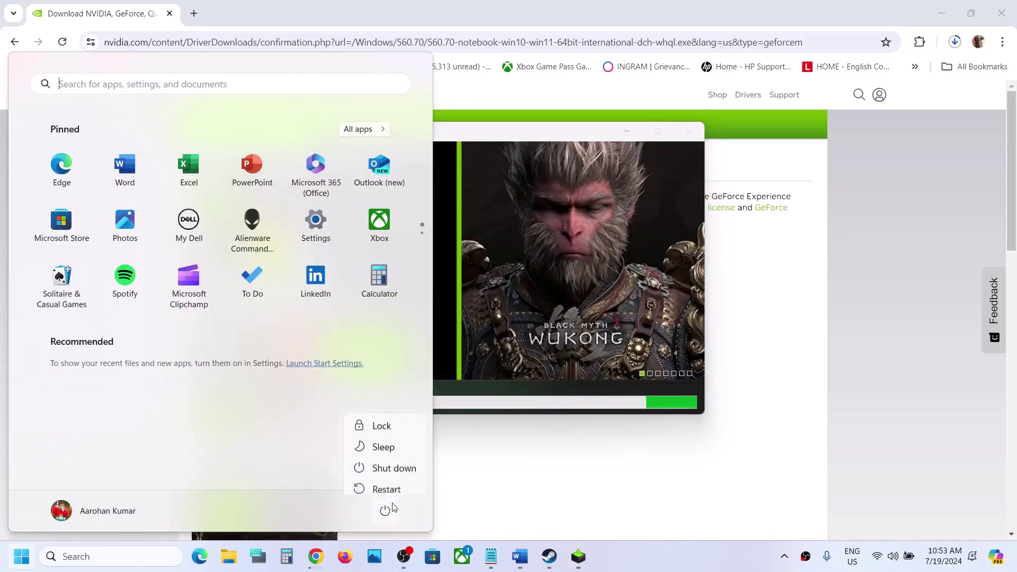
click(666, 562)
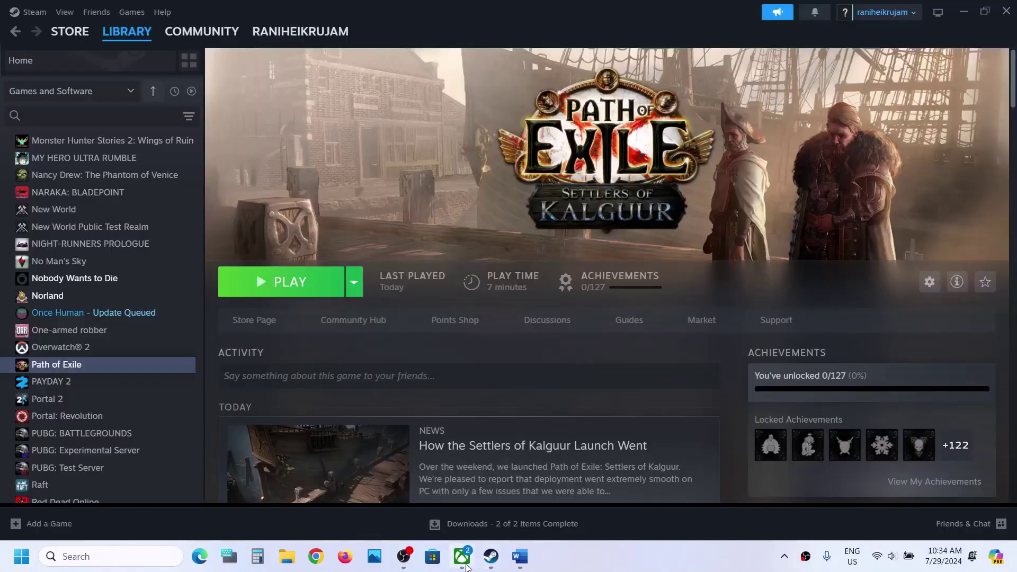
click(520, 556)
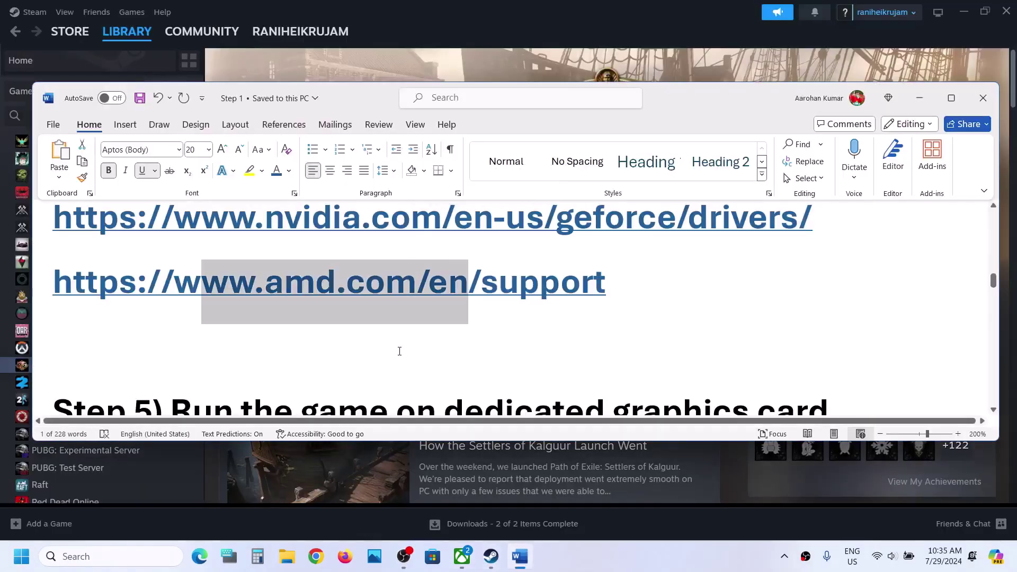